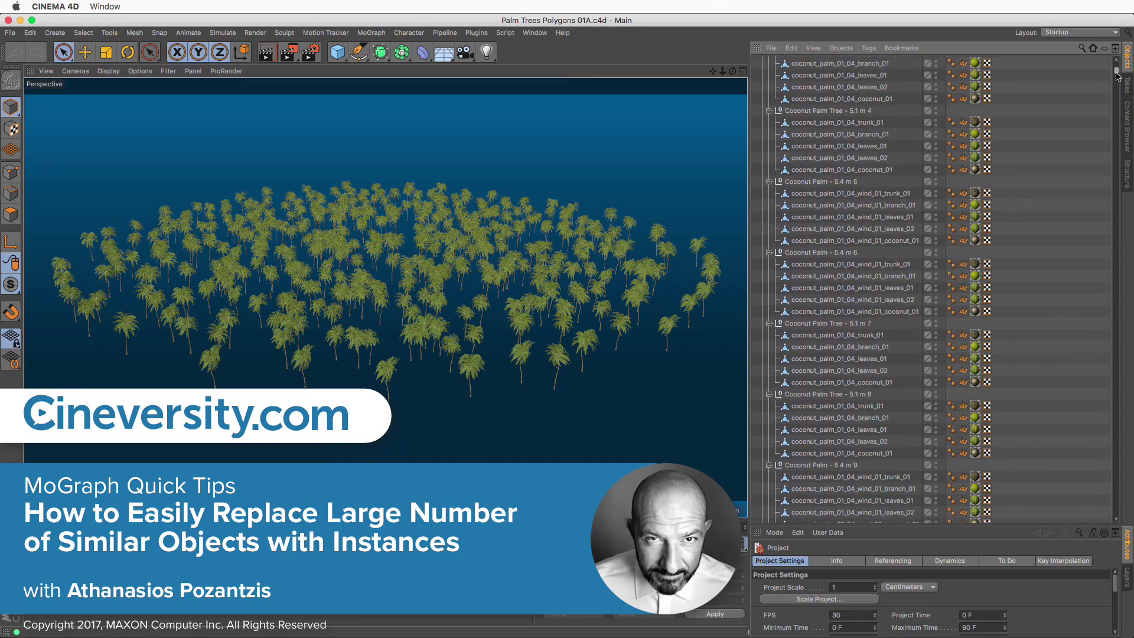
Step: Collapse the Object Manager hierarchy so All my Trees lists just tree groups 1–9
{"action": "left_click_drag", "start_coordinate": [1117, 72], "coordinate": [1117, 105]}
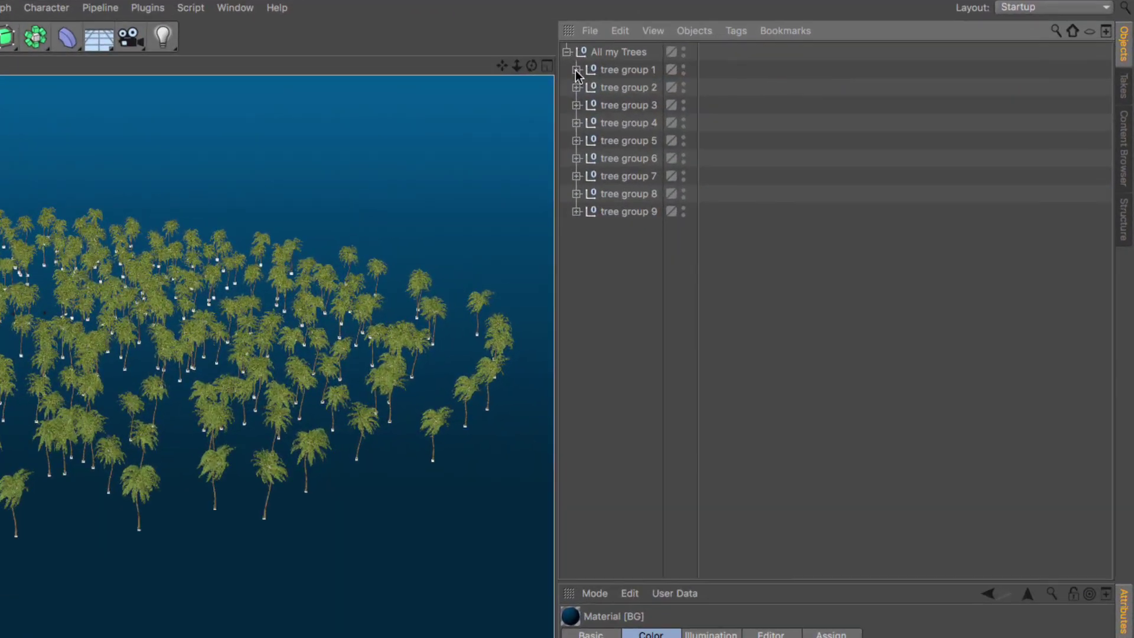
Step: Expand tree group 1 and show Coconut Palm Tree - 5.1 m 0's Coord. tab in an enlarged Attributes panel
{"action": "left_click", "coordinate": [576, 70]}
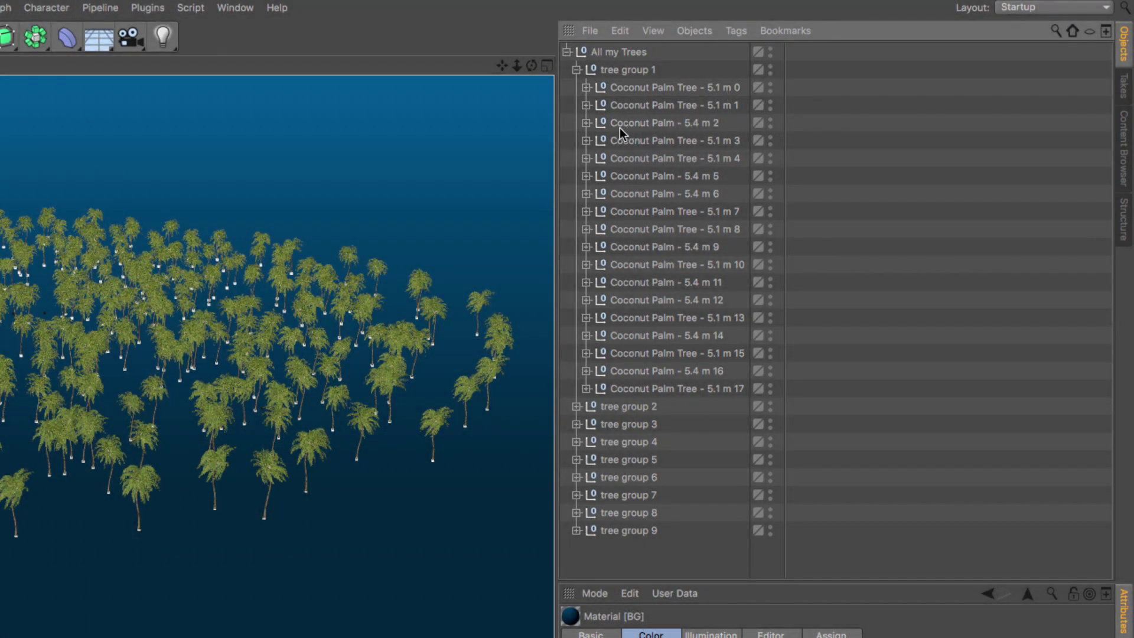
{"action": "left_click", "coordinate": [620, 125]}
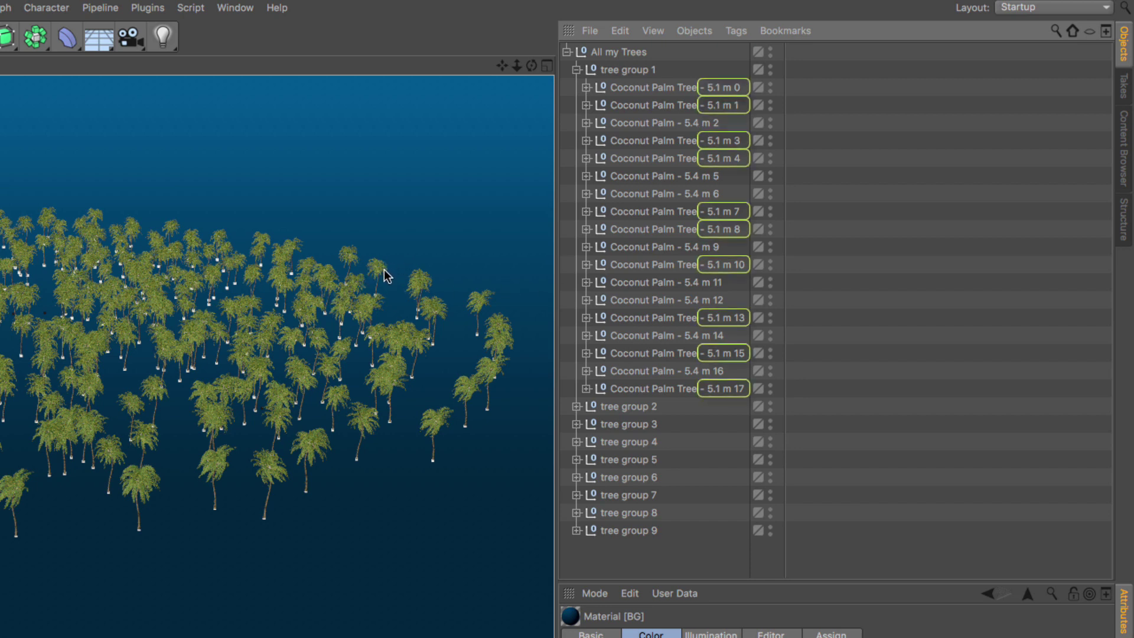
{"action": "left_click", "coordinate": [632, 88]}
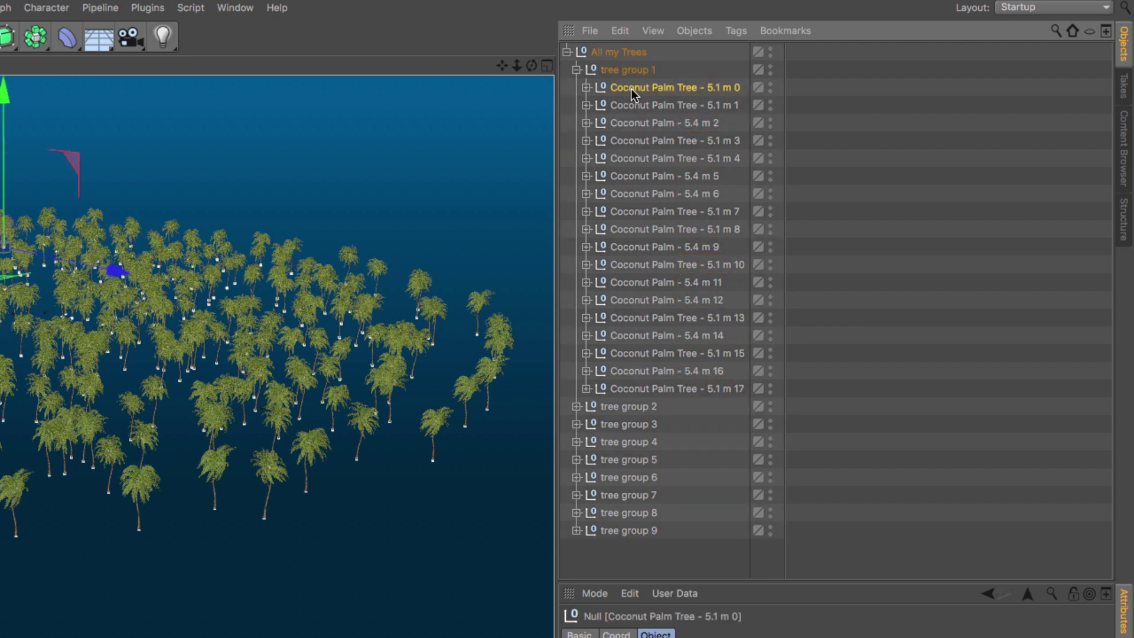
{"action": "left_click", "coordinate": [618, 635]}
{"action": "left_click_drag", "start_coordinate": [653, 581], "coordinate": [665, 279]}
Step: Compare the coordinates of palms 5.4 m 2, 5.1 m 3, 5.1 m 4 and 5.4 m 5
{"action": "left_click", "coordinate": [658, 123]}
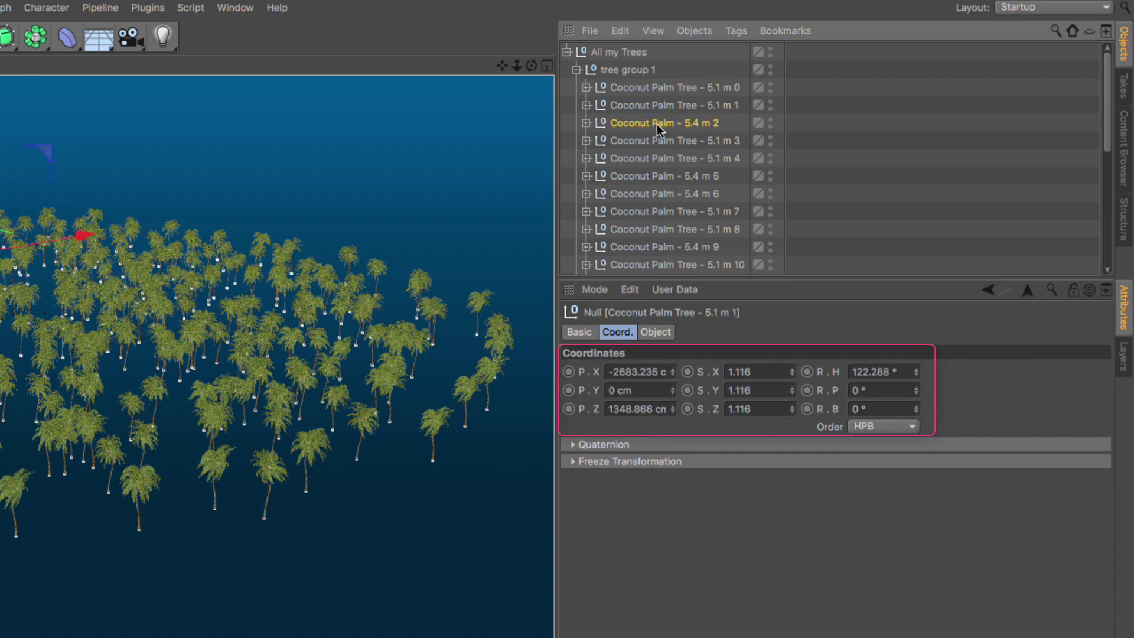
{"action": "left_click", "coordinate": [654, 140]}
{"action": "left_click", "coordinate": [655, 158]}
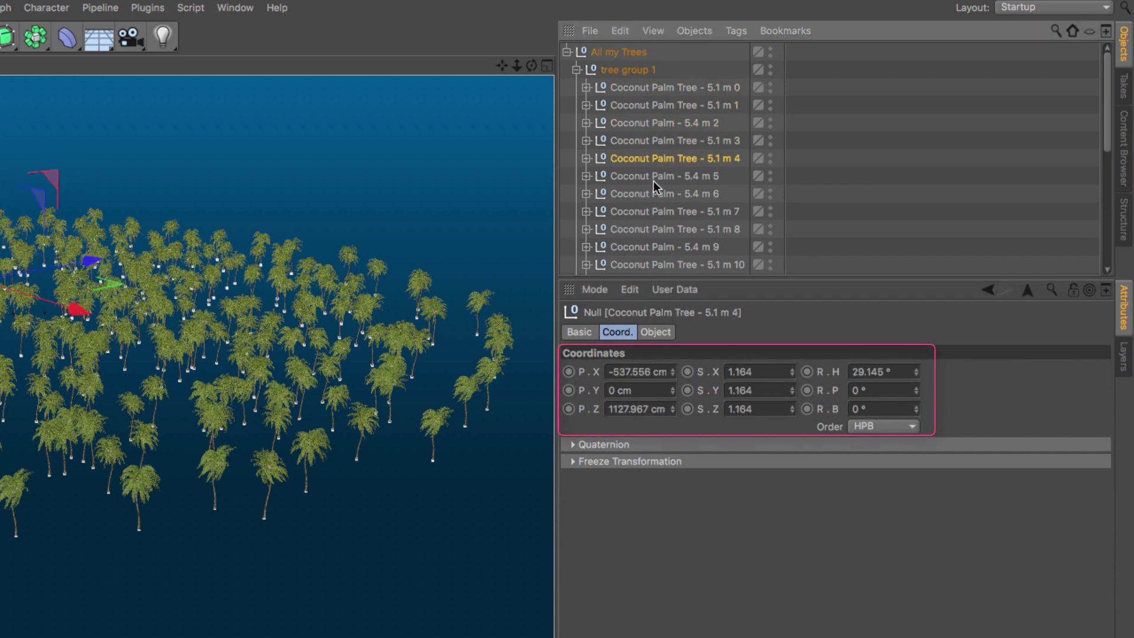
{"action": "left_click", "coordinate": [653, 179]}
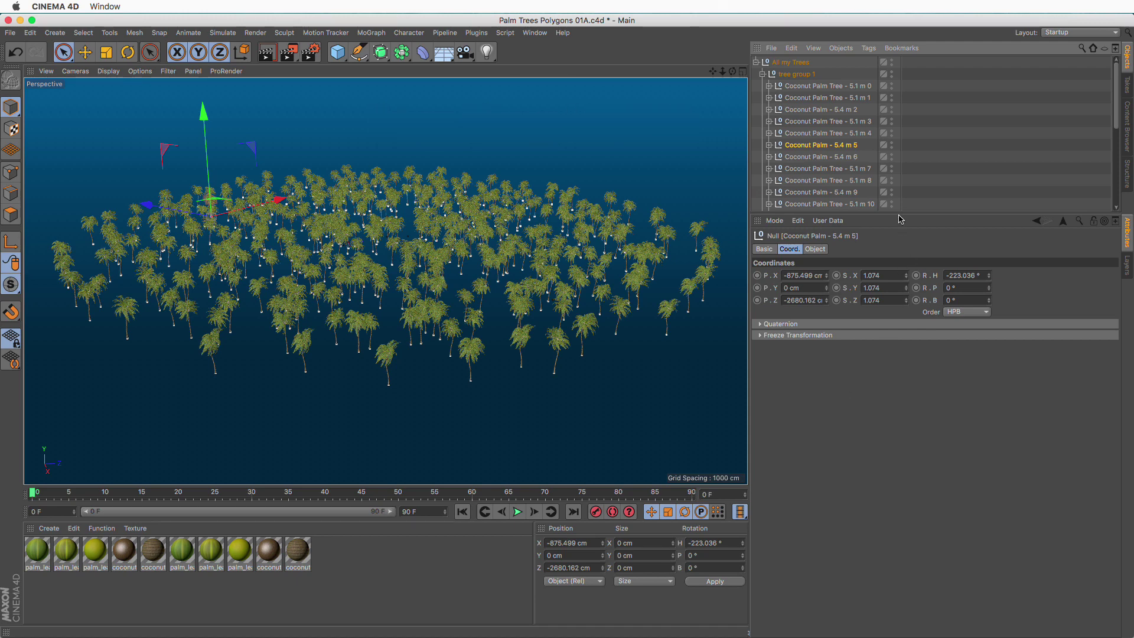
Step: Enlarge the Object Manager so all eighteen palm nulls (0–17) of tree group 1 show
{"action": "left_click_drag", "start_coordinate": [900, 214], "coordinate": [901, 431]}
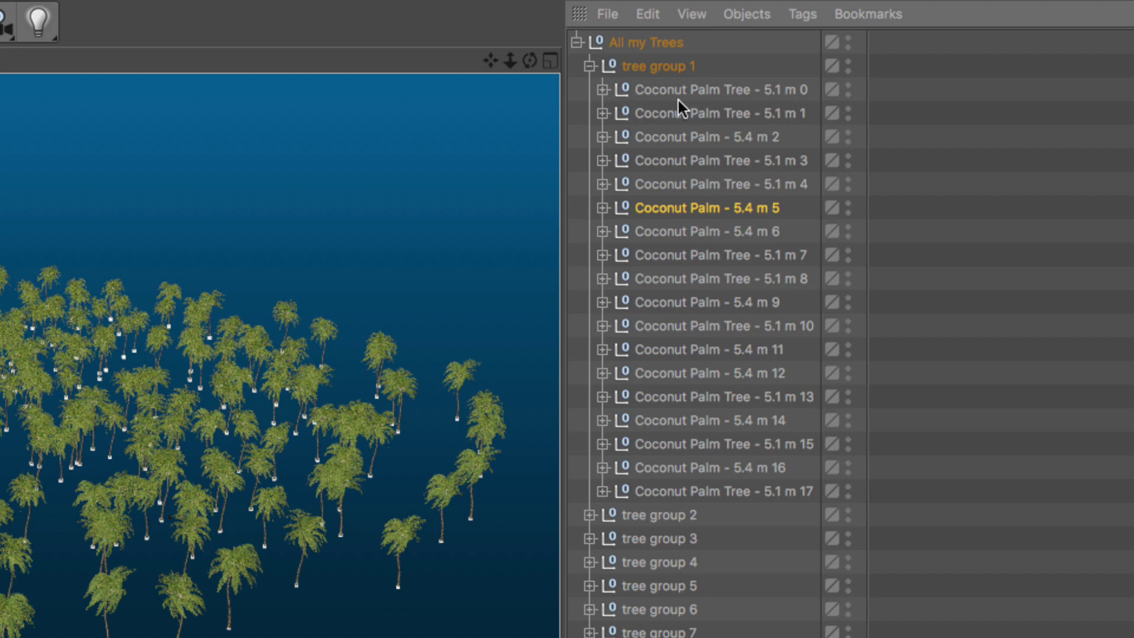
Step: Browse the palms in tree groups 1, 2, 4 and 9, then collapse every group again
{"action": "left_click", "coordinate": [914, 96]}
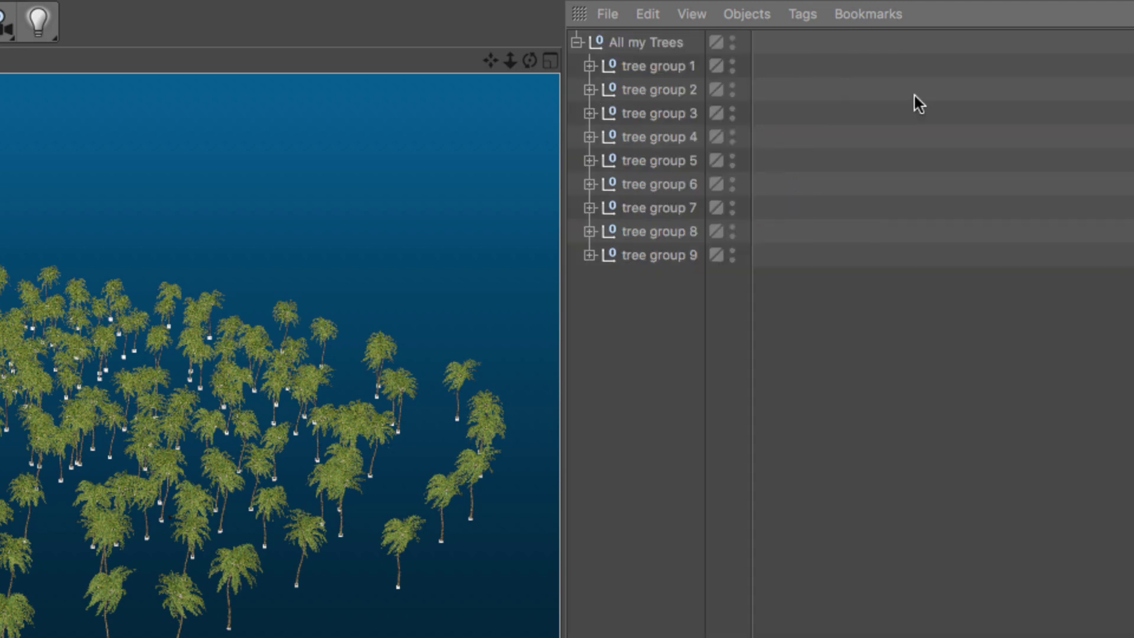
{"action": "left_click", "coordinate": [587, 66]}
{"action": "left_click", "coordinate": [590, 515]}
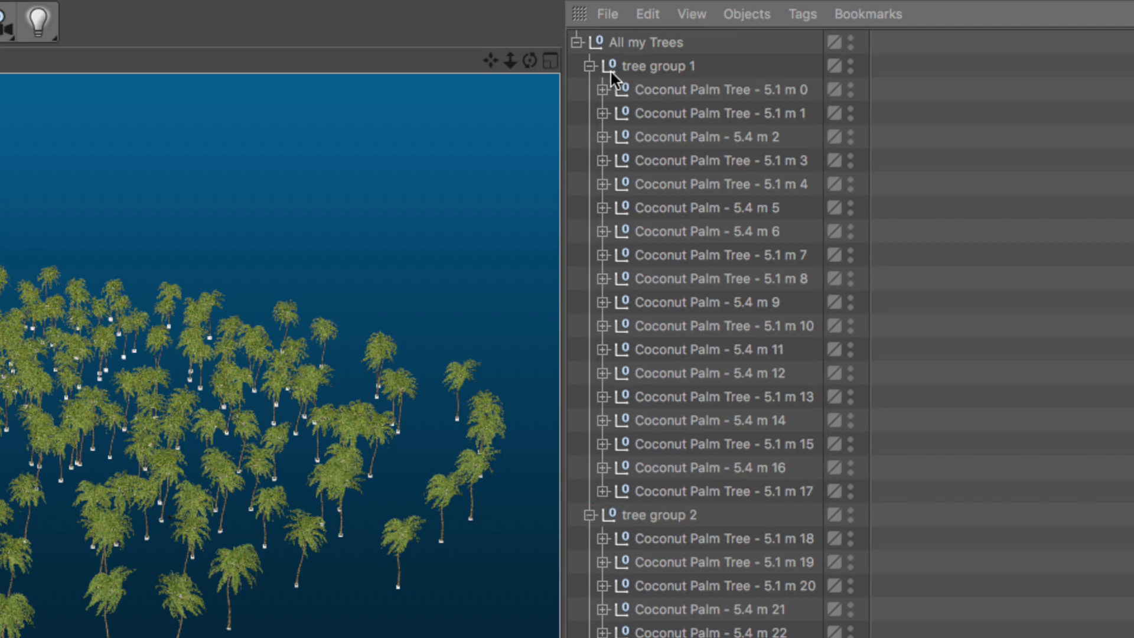
{"action": "left_click", "coordinate": [590, 66]}
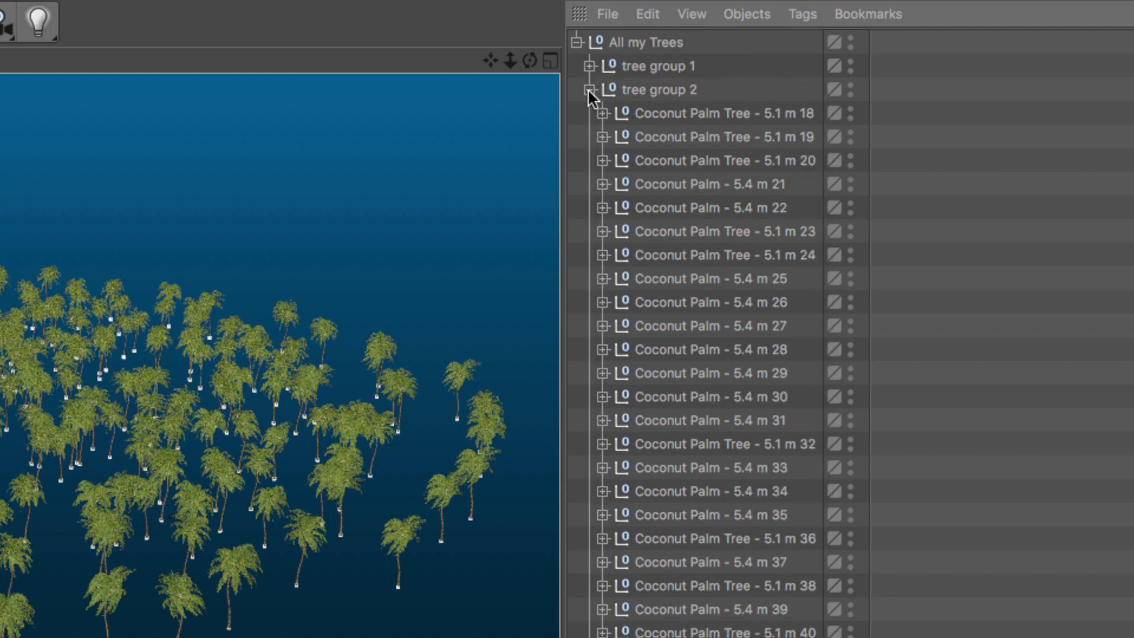
{"action": "left_click", "coordinate": [589, 90]}
{"action": "left_click", "coordinate": [587, 136]}
{"action": "left_click", "coordinate": [588, 137]}
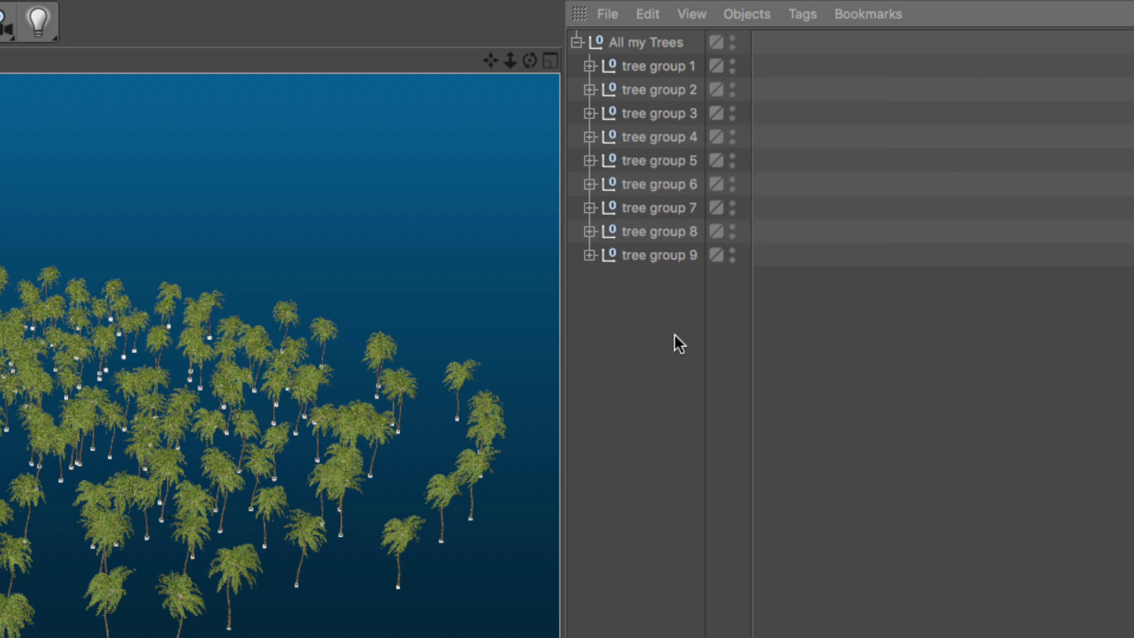
{"action": "left_click", "coordinate": [590, 255]}
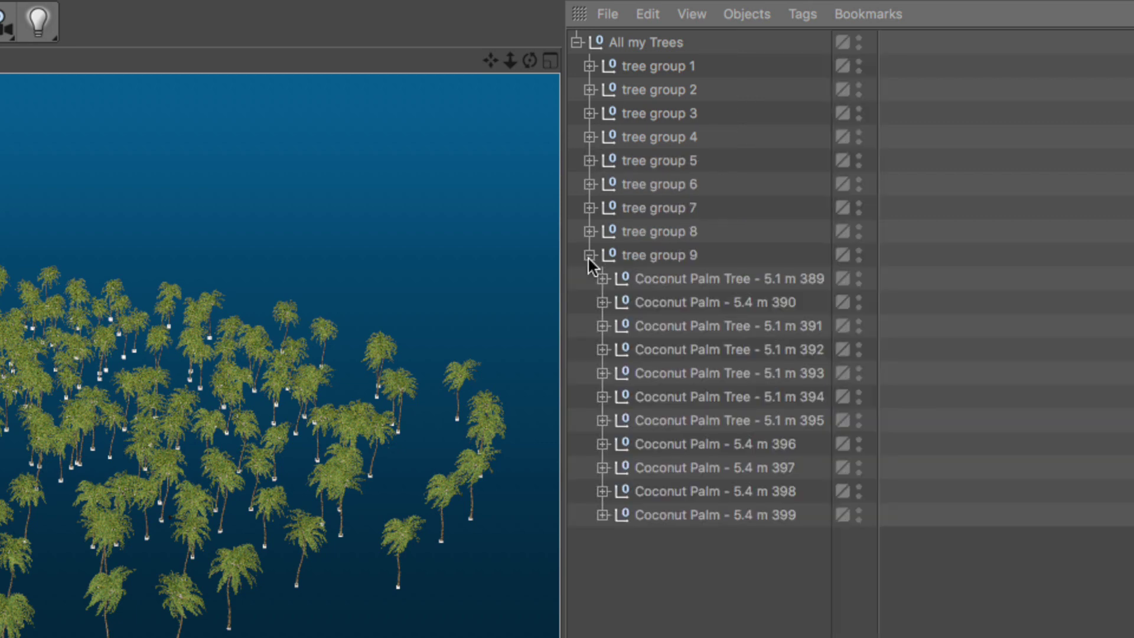
{"action": "left_click", "coordinate": [589, 255]}
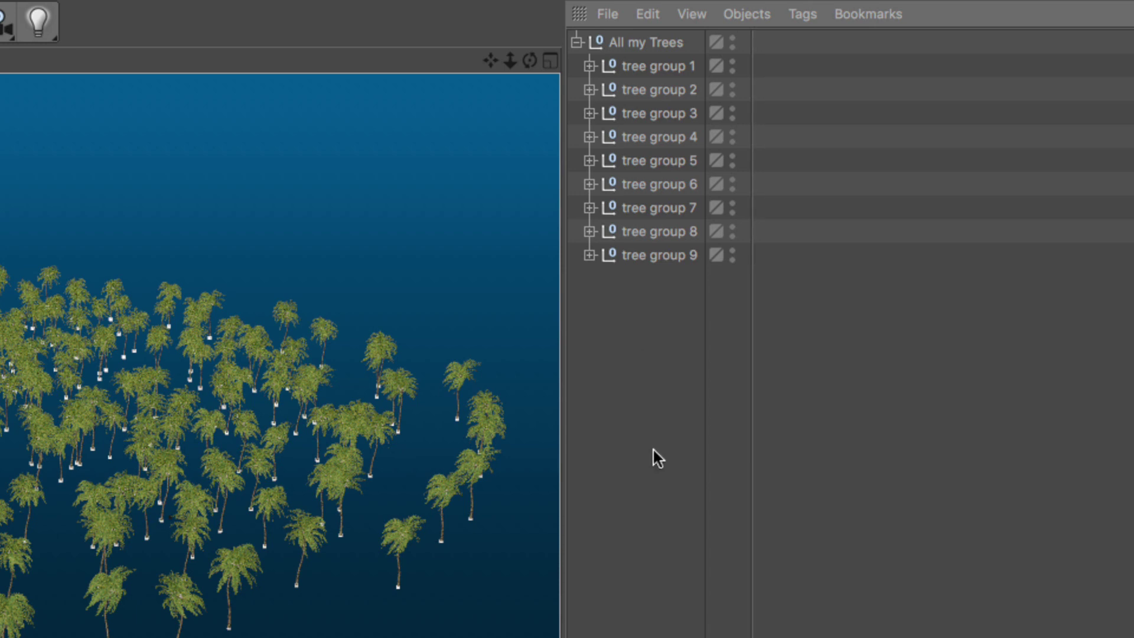
Step: Move nulls Coconut Palm Tree - 5.1 m 0 and Coconut Palm - 5.4 m 2 above All my Trees
{"action": "left_click", "coordinate": [589, 66]}
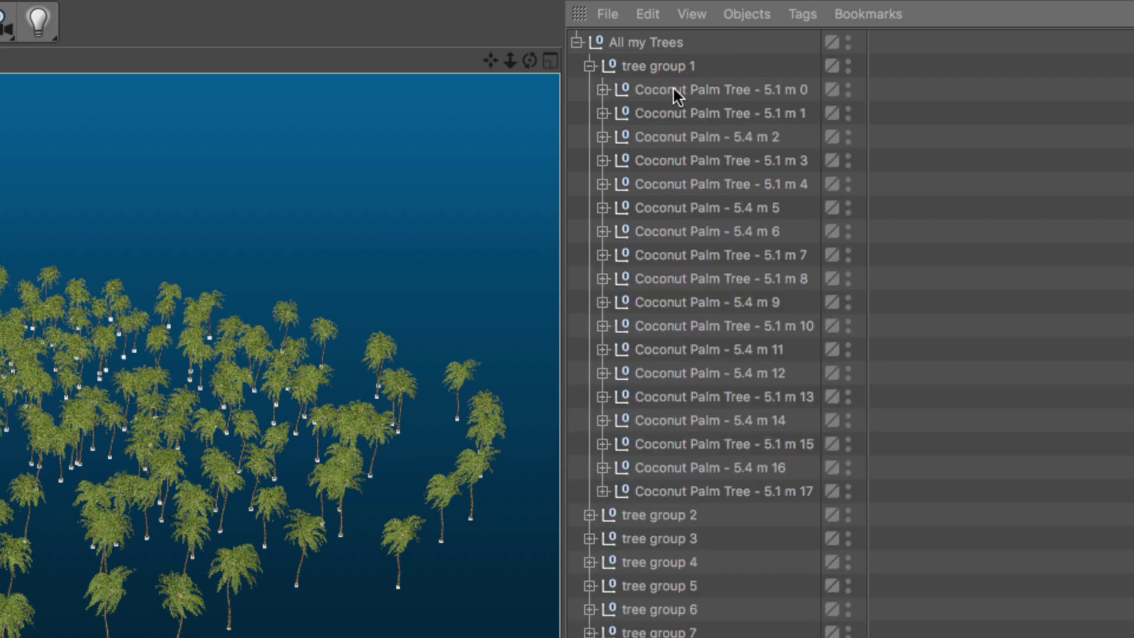
{"action": "left_click_drag", "start_coordinate": [661, 86], "coordinate": [643, 31]}
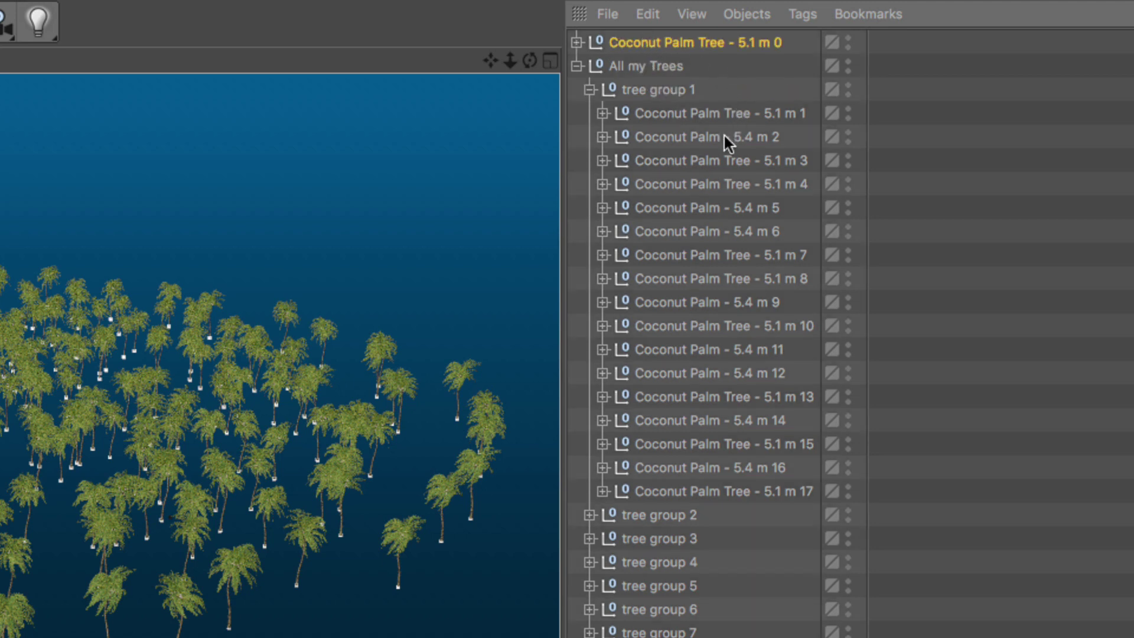
{"action": "left_click_drag", "start_coordinate": [676, 136], "coordinate": [661, 49]}
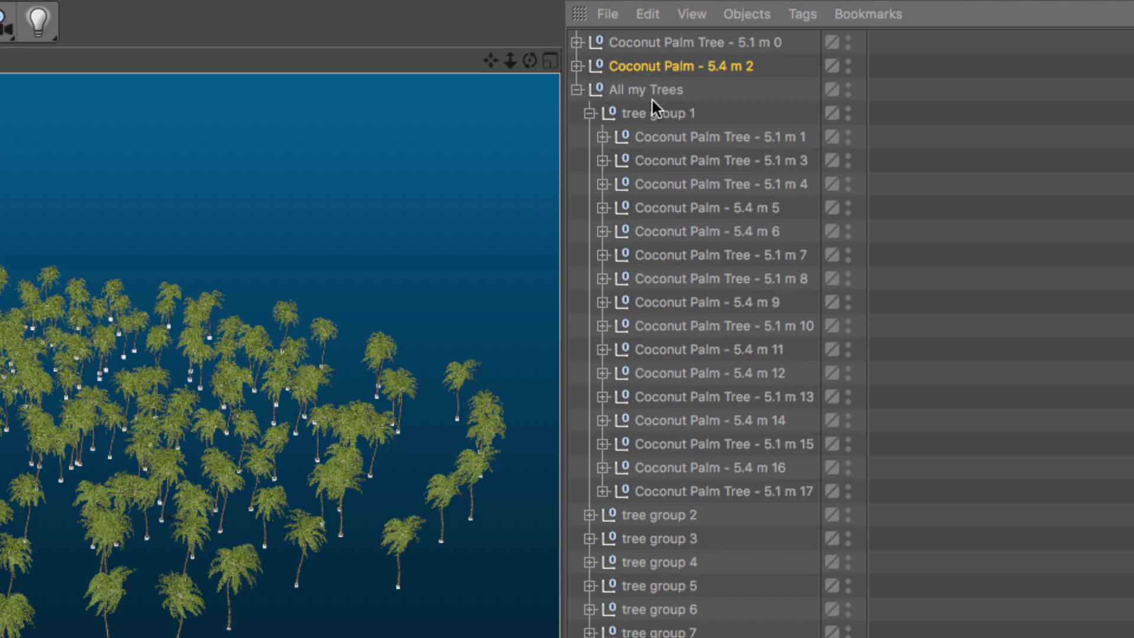
{"action": "left_click", "coordinate": [603, 136]}
{"action": "left_click", "coordinate": [687, 136]}
{"action": "middle_click", "coordinate": [686, 137]}
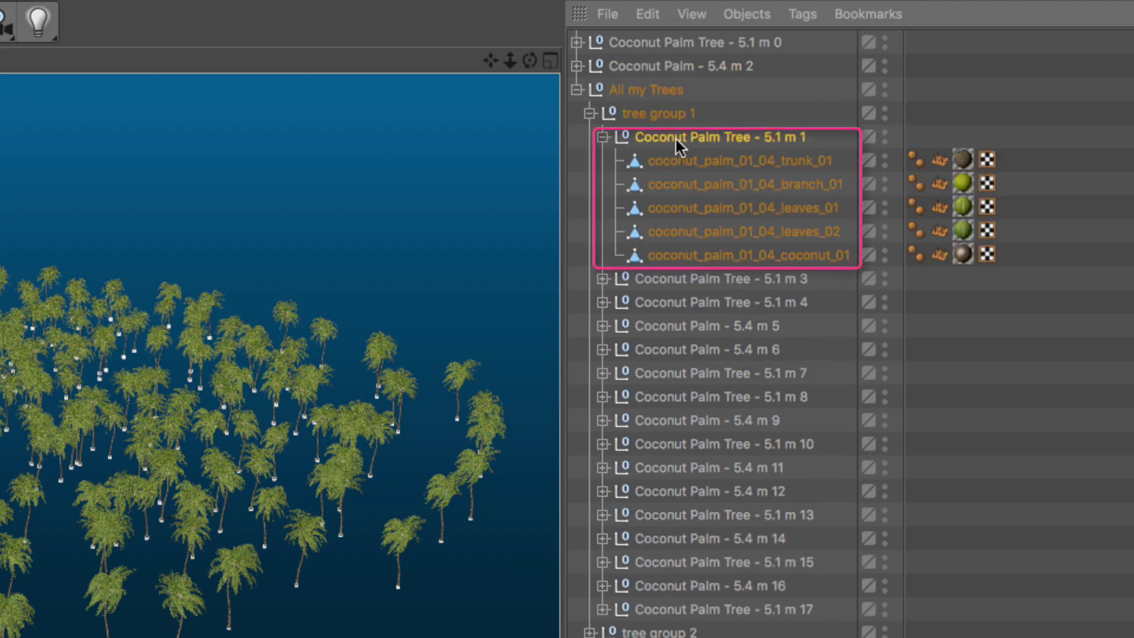
{"action": "left_click", "coordinate": [602, 278]}
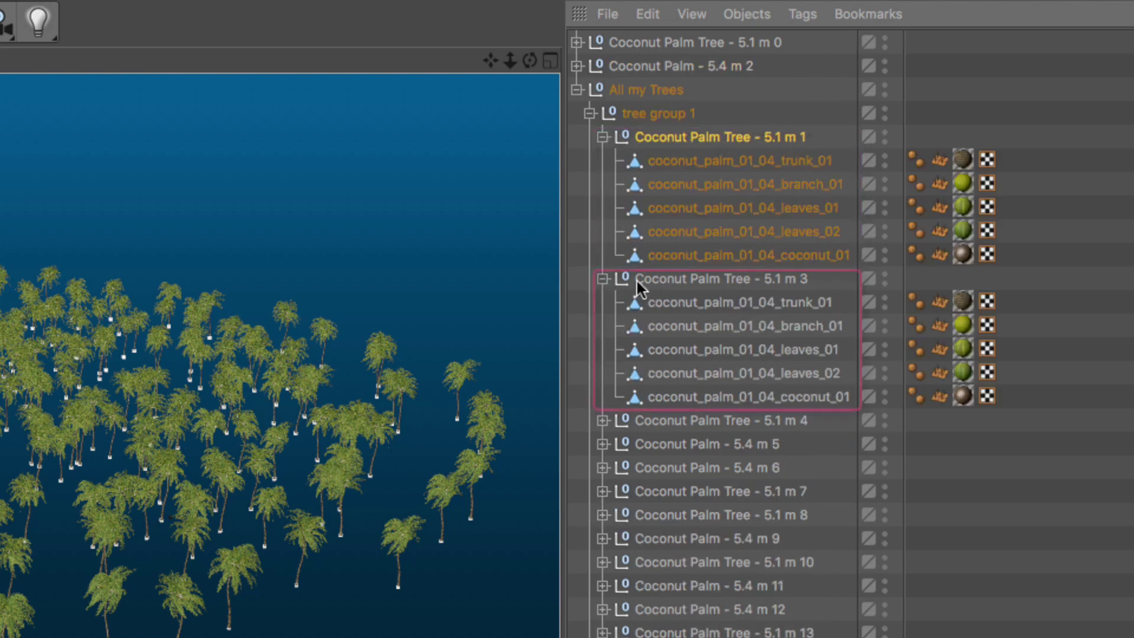
{"action": "left_click", "coordinate": [602, 277]}
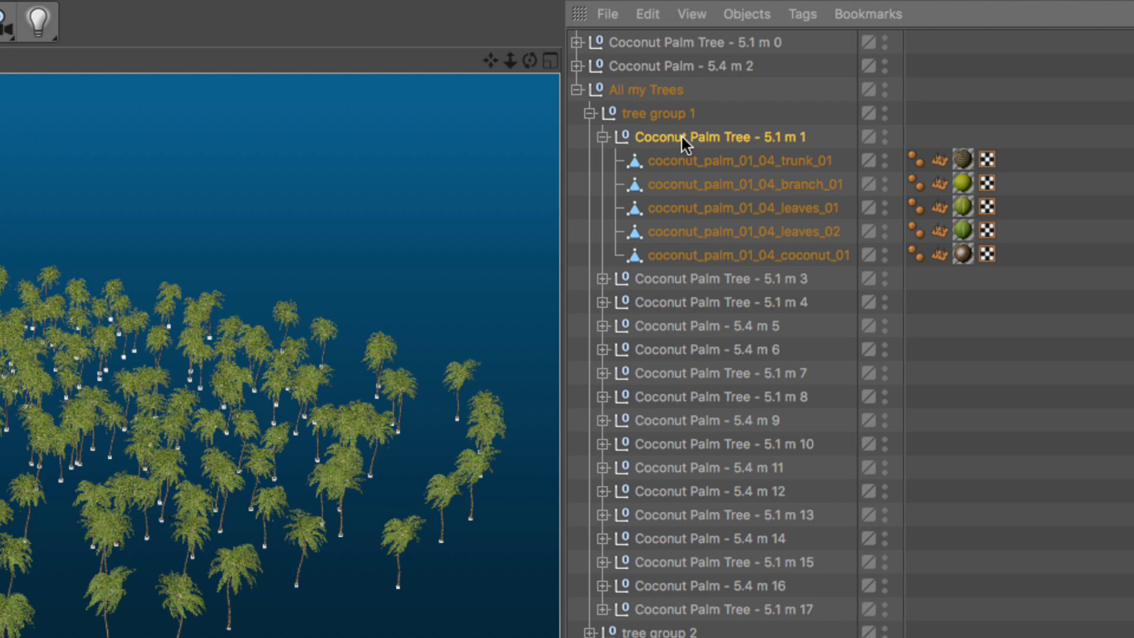
{"action": "left_click", "coordinate": [602, 136]}
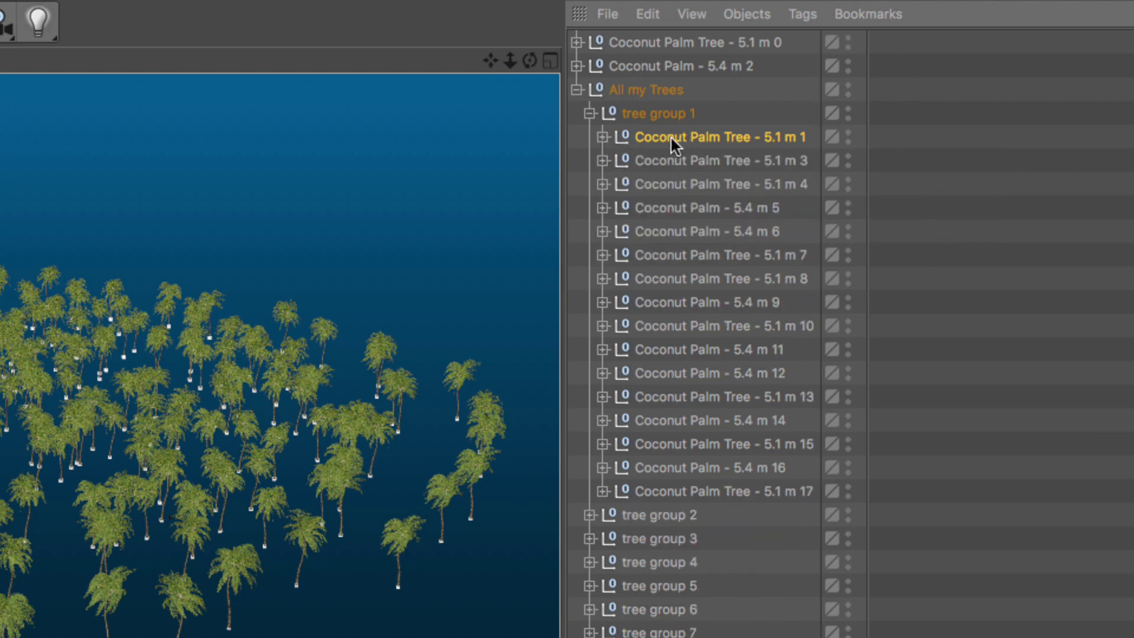
{"action": "left_click", "coordinate": [688, 161]}
{"action": "left_click", "coordinate": [690, 207]}
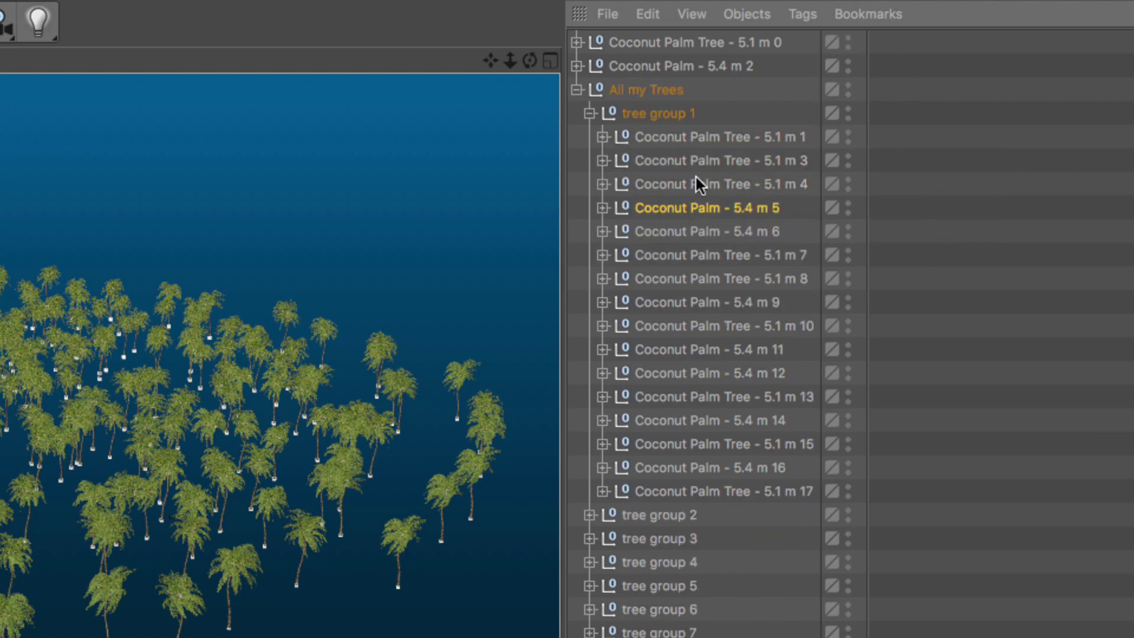
{"action": "left_click", "coordinate": [695, 182]}
{"action": "left_click", "coordinate": [694, 160]}
{"action": "left_click", "coordinate": [693, 138]}
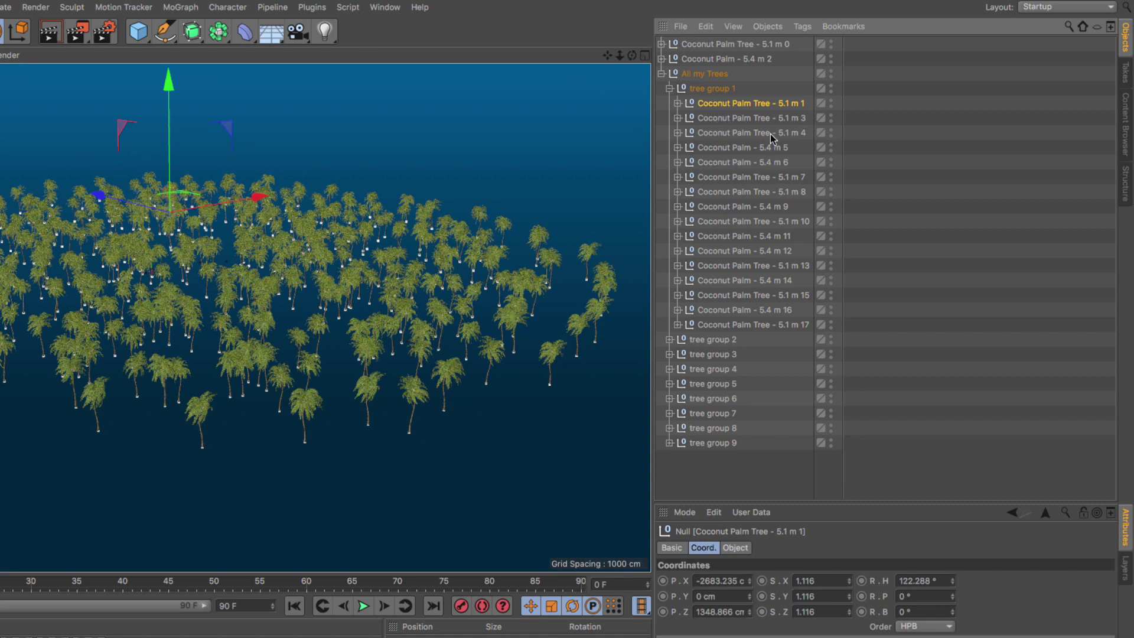
Step: Filter the object list by '5.1' and select all the filtered palm trees
{"action": "left_click", "coordinate": [1068, 28]}
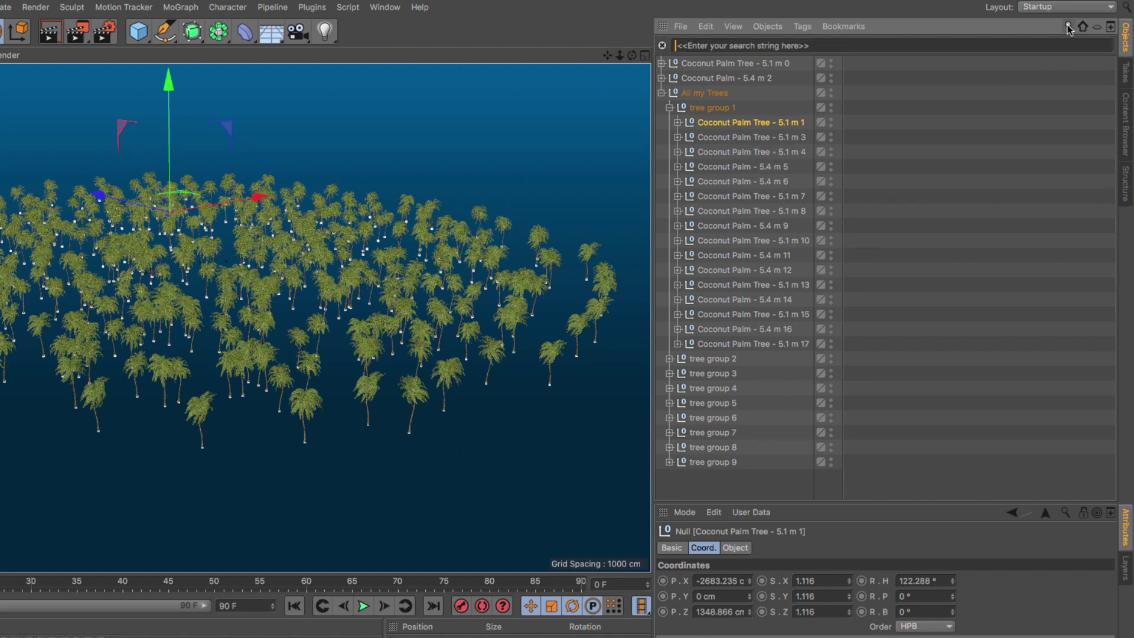
{"action": "left_click", "coordinate": [824, 46]}
{"action": "type", "text": "5.1"}
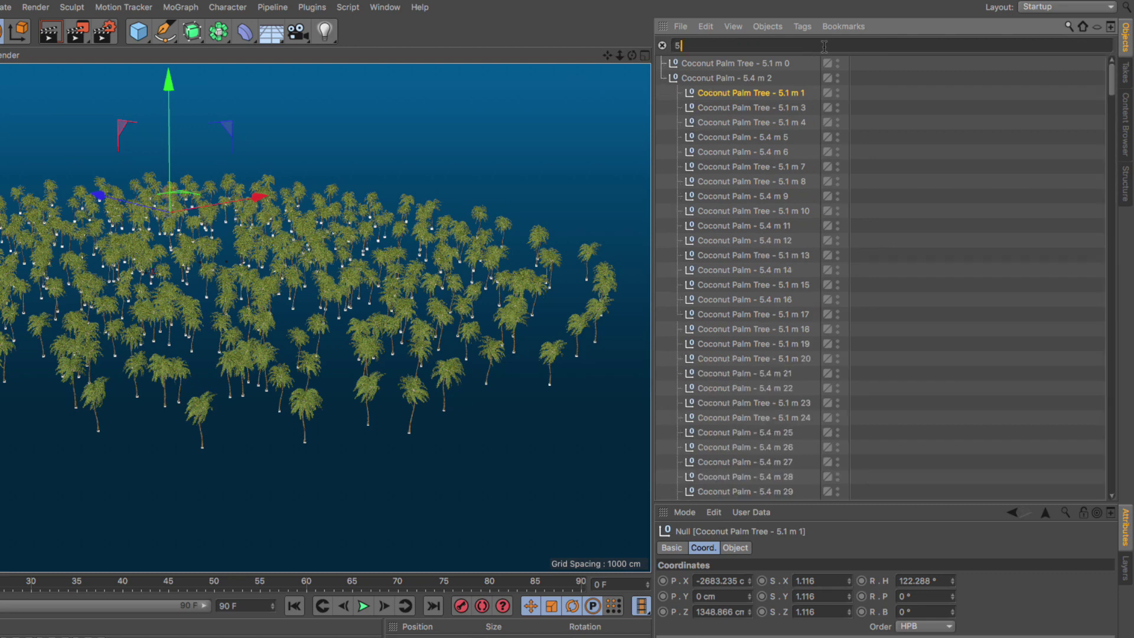
{"action": "left_click", "coordinate": [771, 93]}
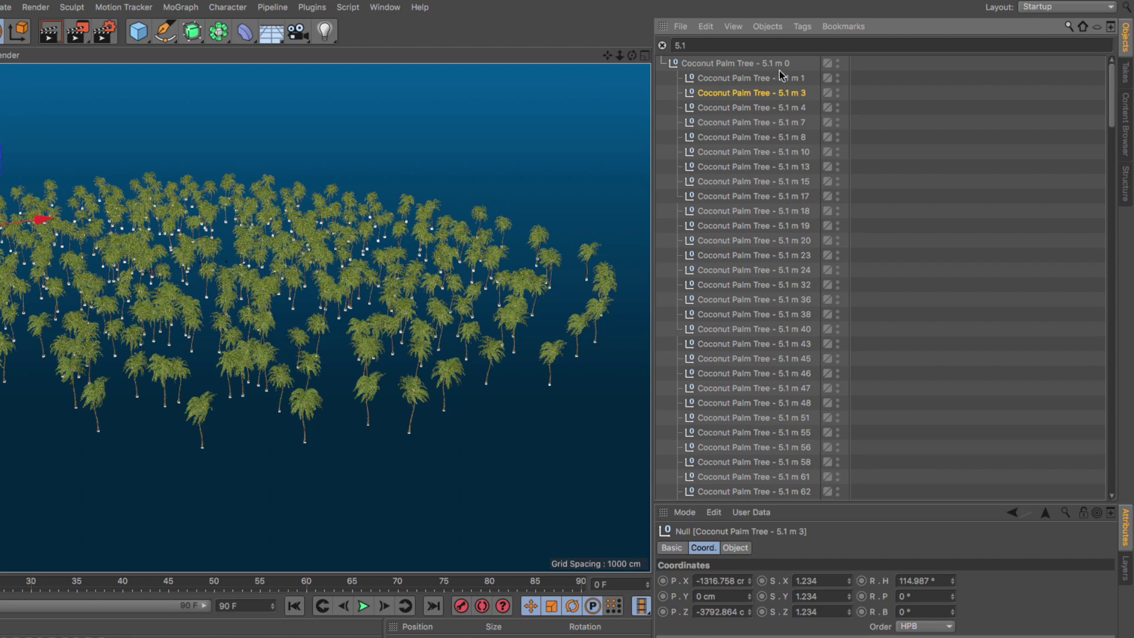
{"action": "left_click", "coordinate": [779, 78]}
{"action": "scroll", "coordinate": [803, 313], "scroll_direction": "down", "scroll_amount": 15}
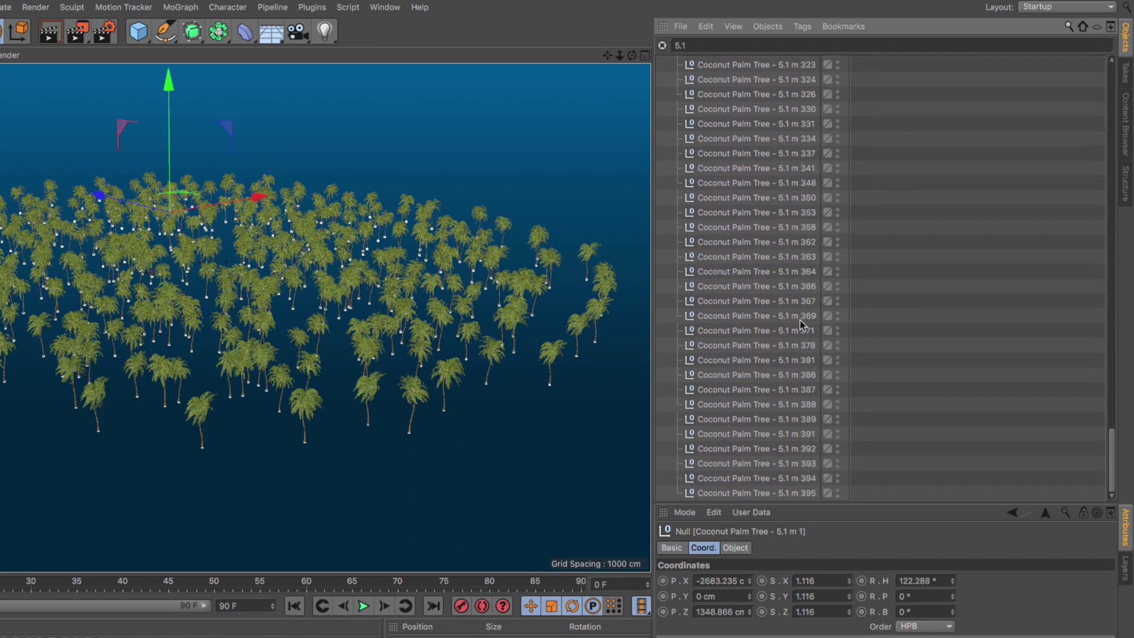
{"action": "left_click", "coordinate": [779, 494], "text": "shift"}
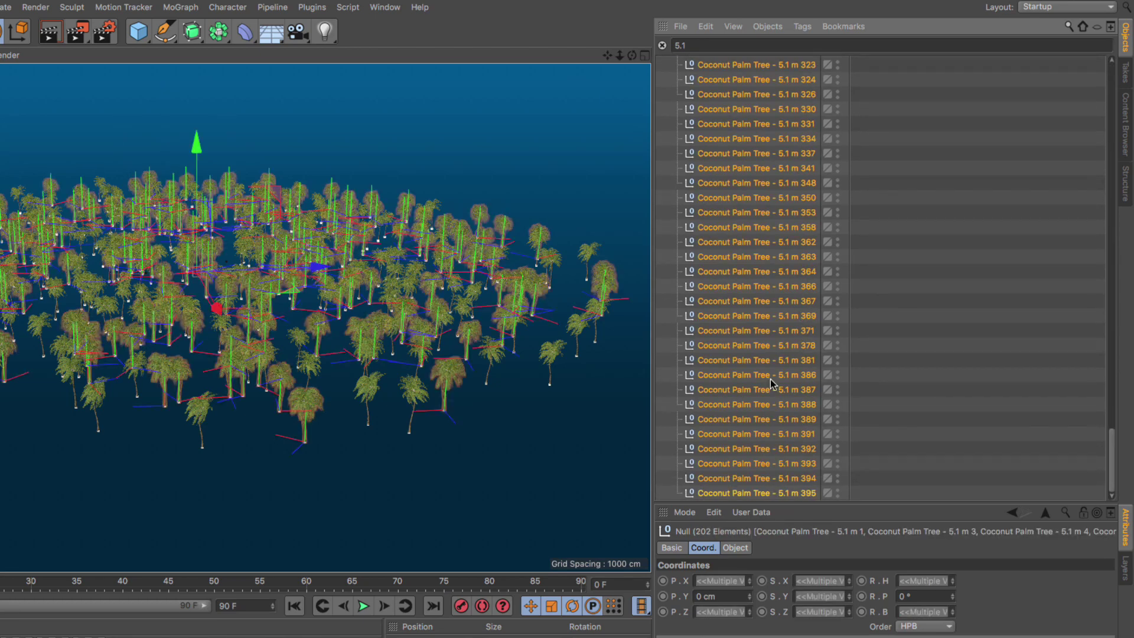
{"action": "scroll", "coordinate": [771, 379], "scroll_direction": "up", "scroll_amount": 15}
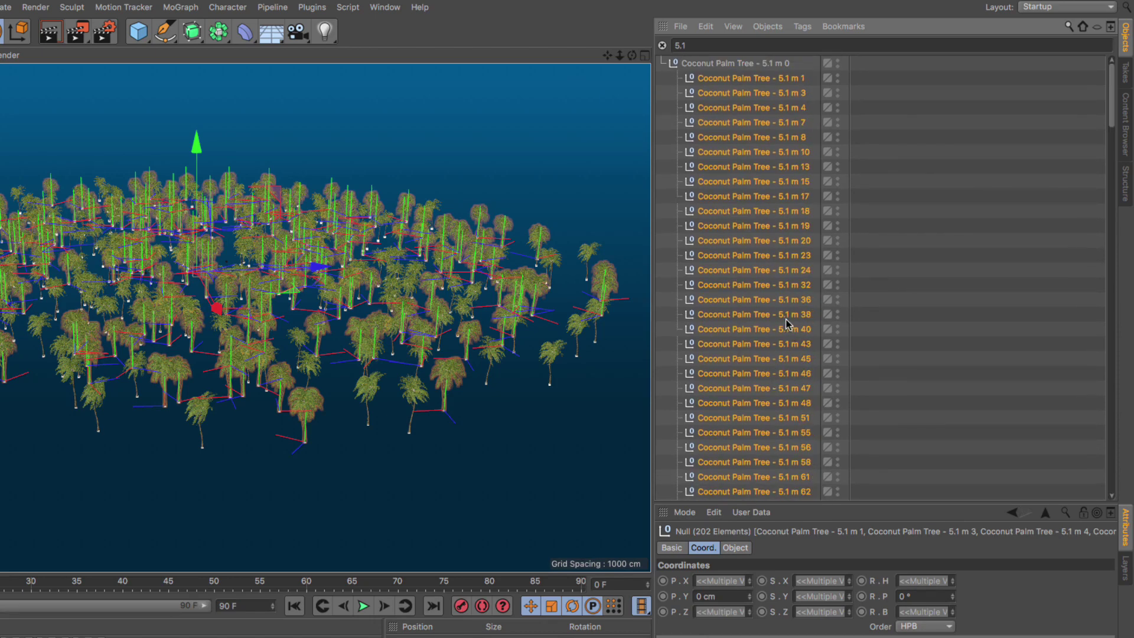
Step: Convert the selected 5.1 palms to nulls with Character > Conversion > Convert to Nulls
{"action": "left_click", "coordinate": [220, 8]}
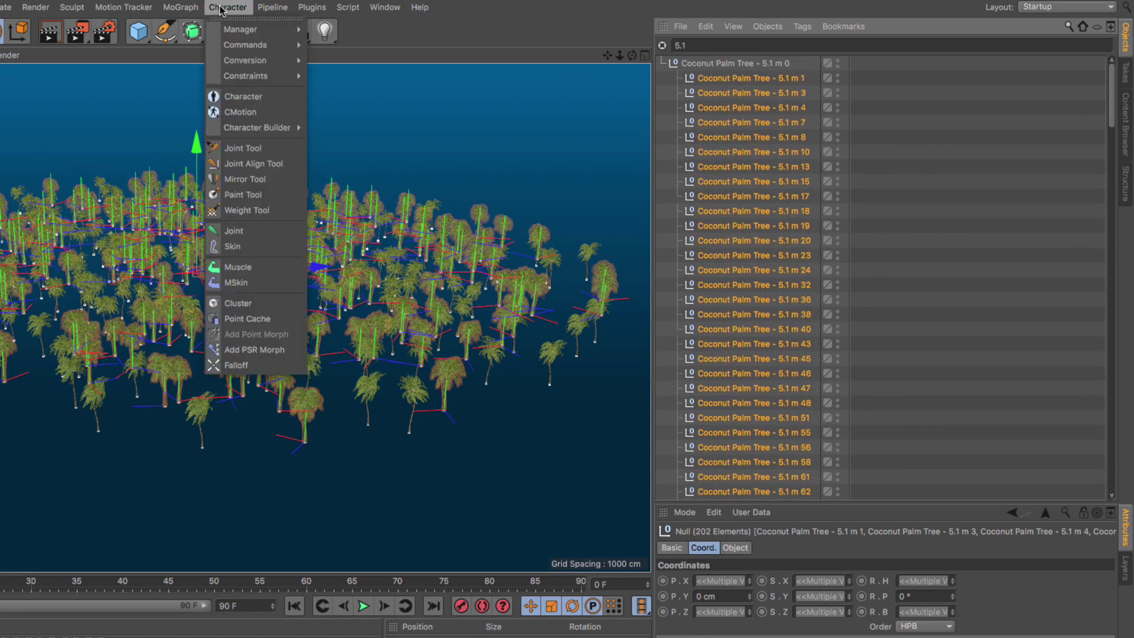
{"action": "mouse_move", "coordinate": [248, 60]}
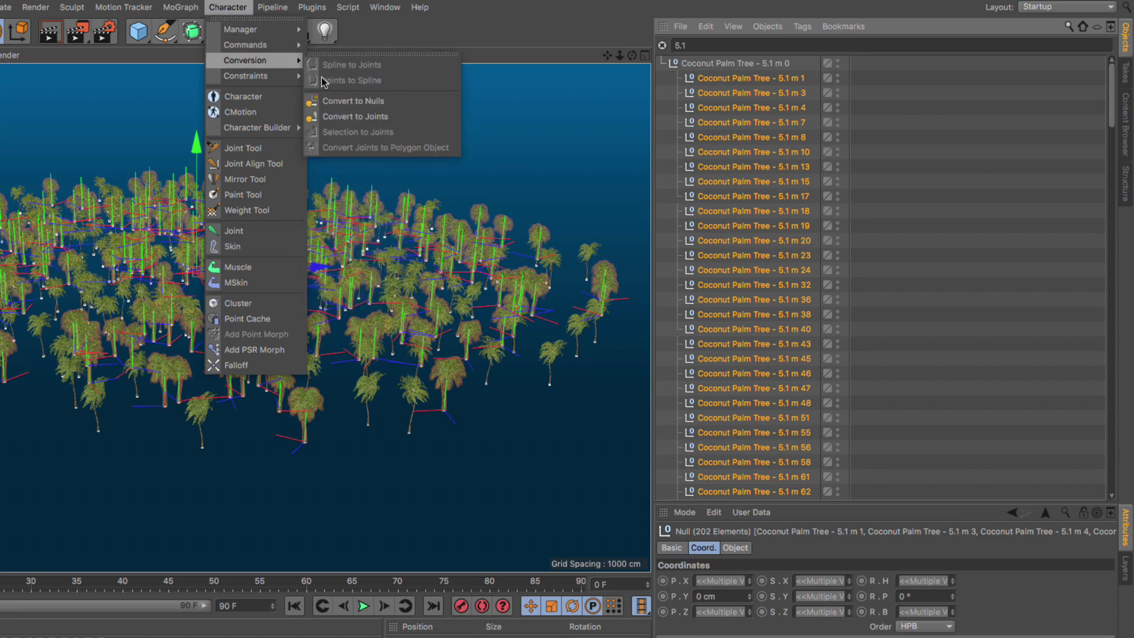
{"action": "left_click", "coordinate": [353, 99]}
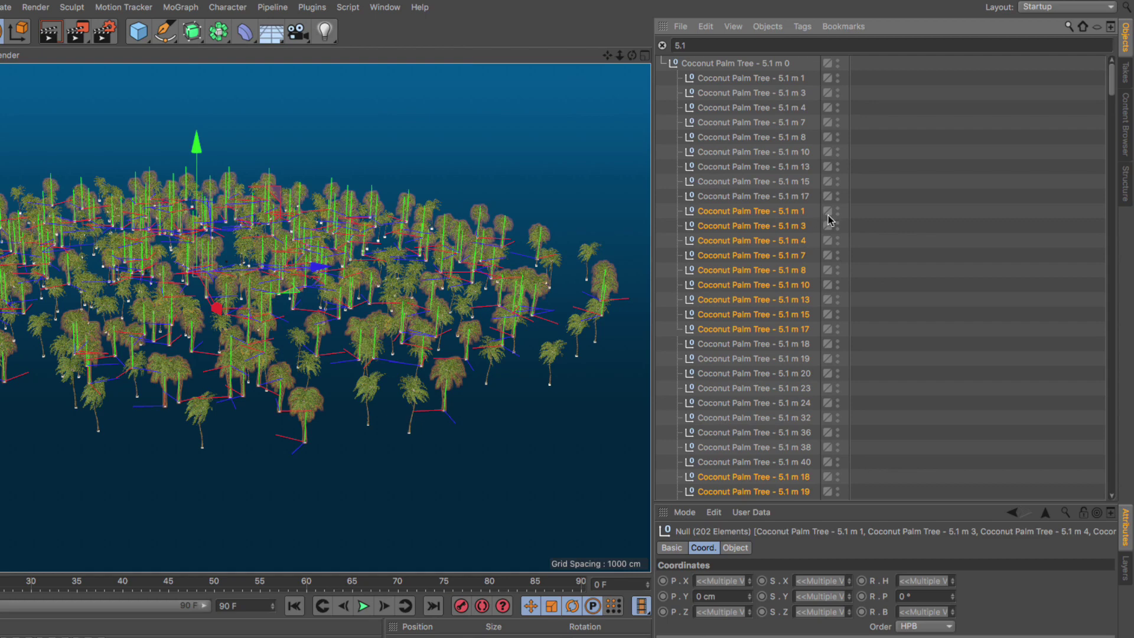
Step: Clear the '5.1' filter and delete the selected original 5.1 palm trees
{"action": "left_click", "coordinate": [663, 46]}
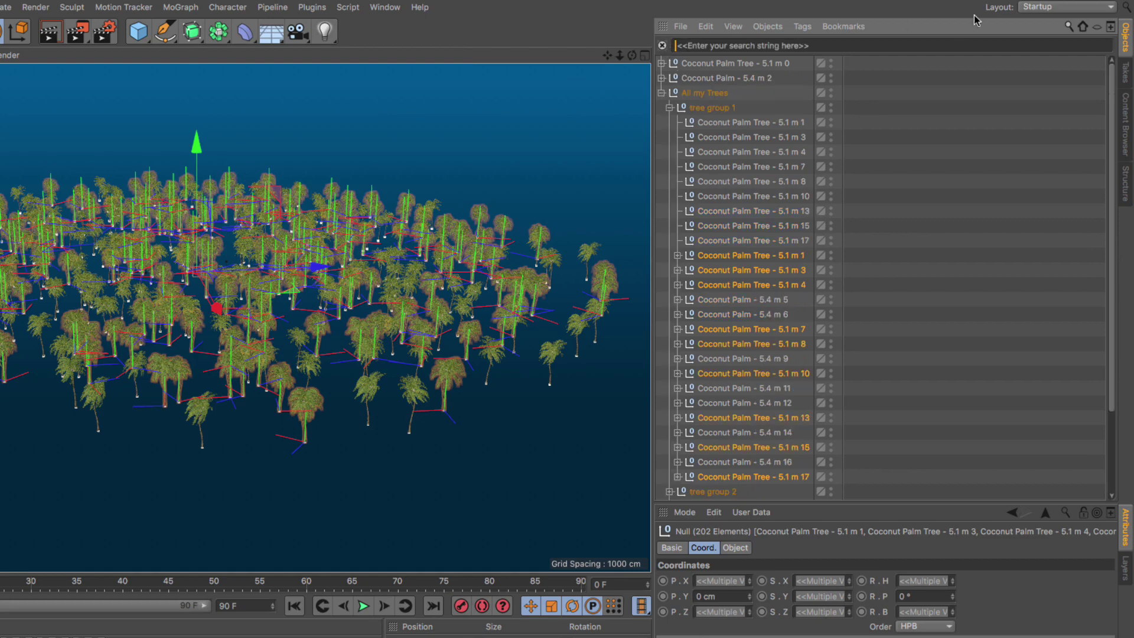
{"action": "left_click", "coordinate": [1069, 26]}
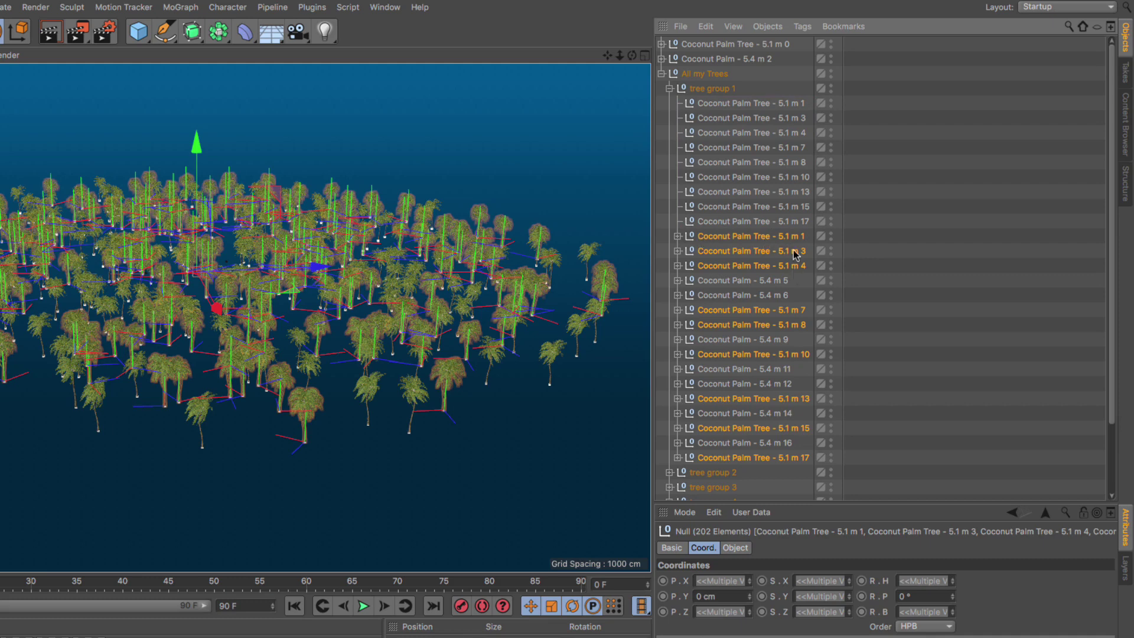
{"action": "left_click", "coordinate": [705, 27]}
{"action": "left_click", "coordinate": [731, 131]}
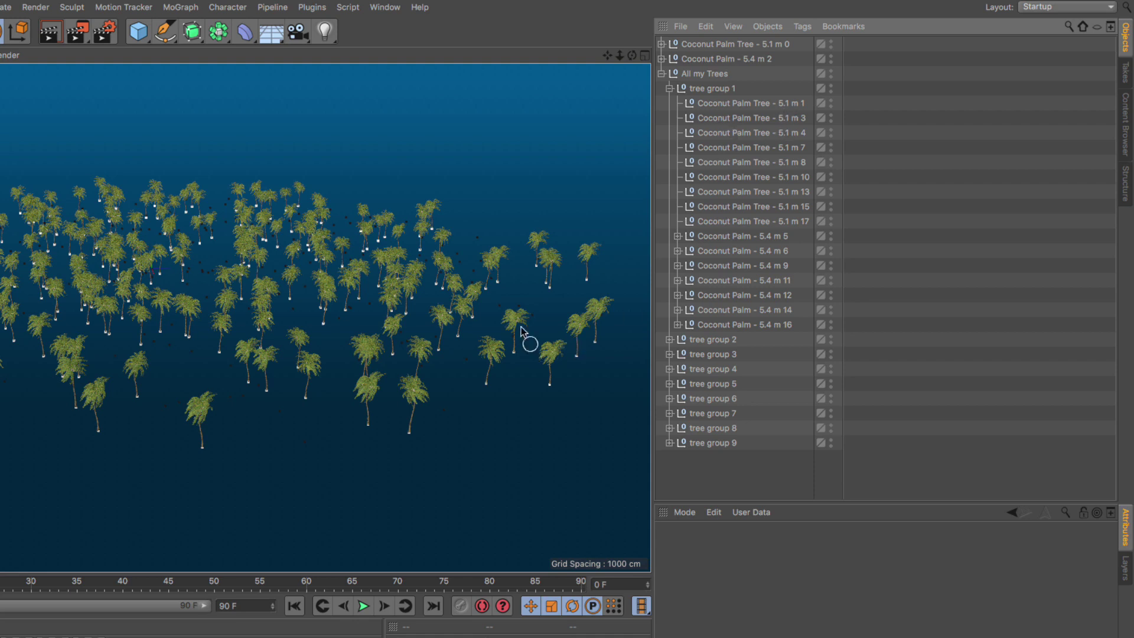
{"action": "left_click", "coordinate": [750, 105]}
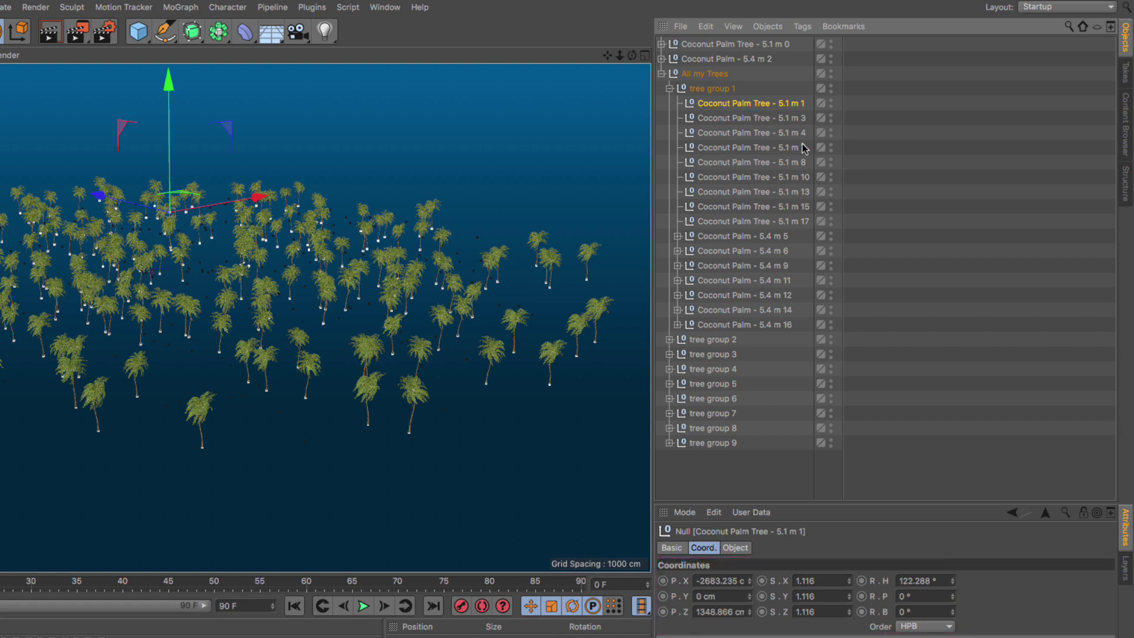
Step: Filter by '5.4', select all 196 palms and convert them to nulls
{"action": "left_click", "coordinate": [1068, 27]}
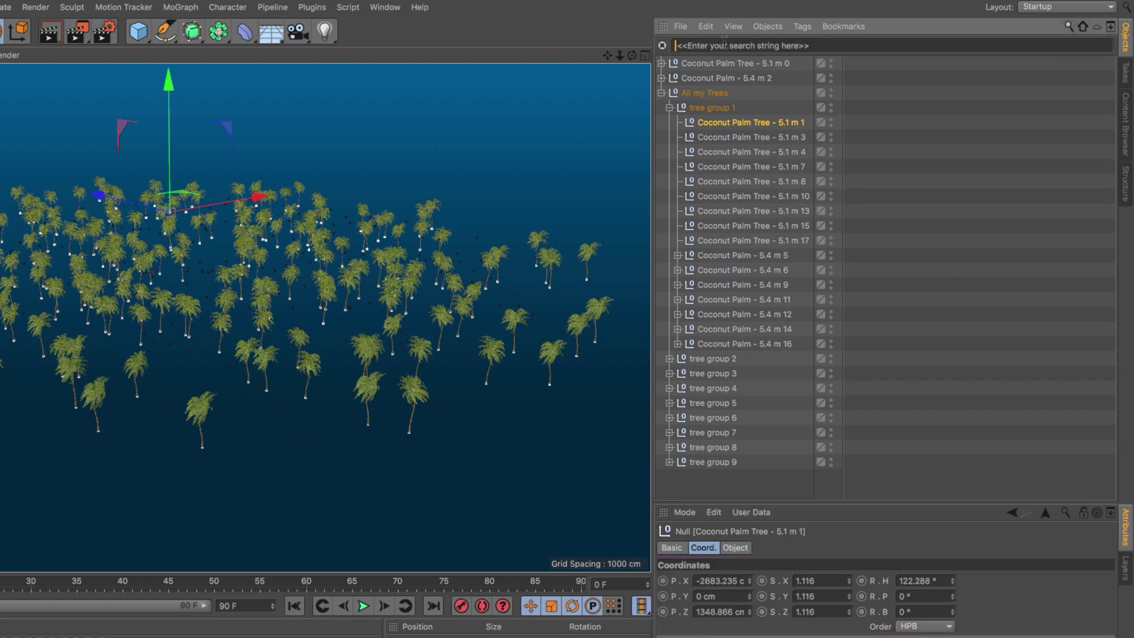
{"action": "type", "text": "5.4"}
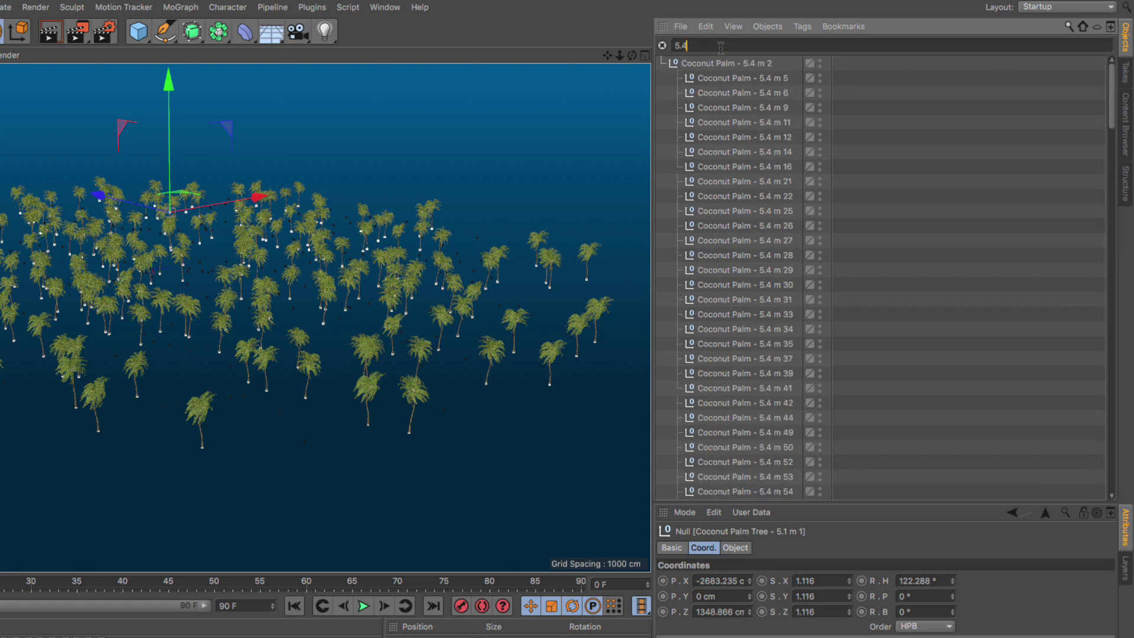
{"action": "left_click", "coordinate": [752, 83]}
{"action": "scroll", "coordinate": [750, 201], "scroll_direction": "down", "scroll_amount": 20}
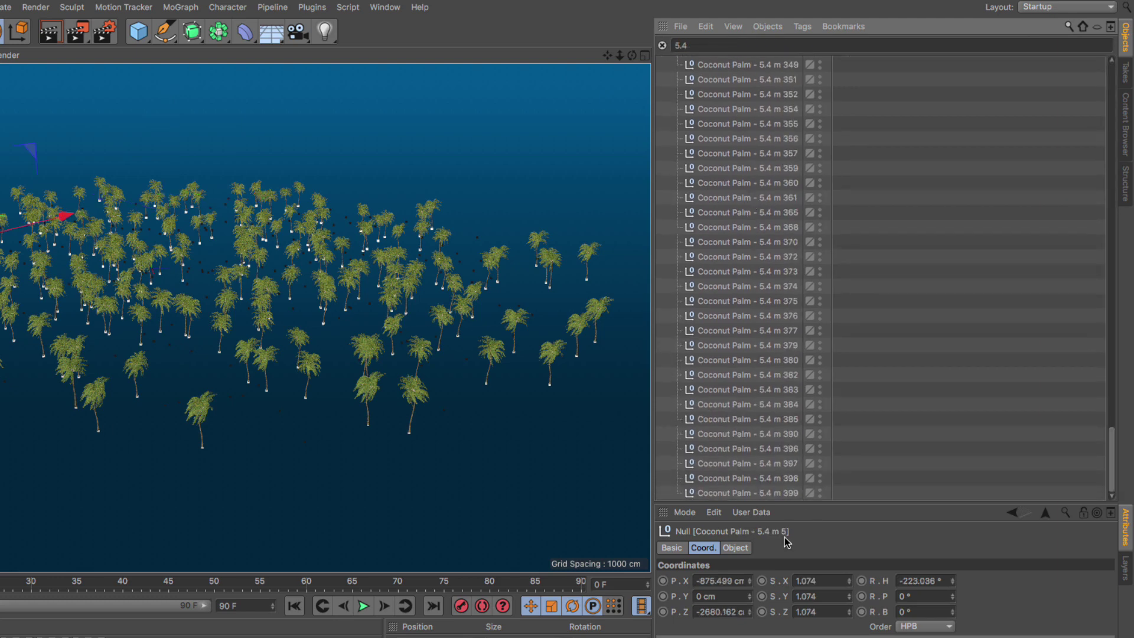
{"action": "left_click", "coordinate": [770, 494], "text": "shift"}
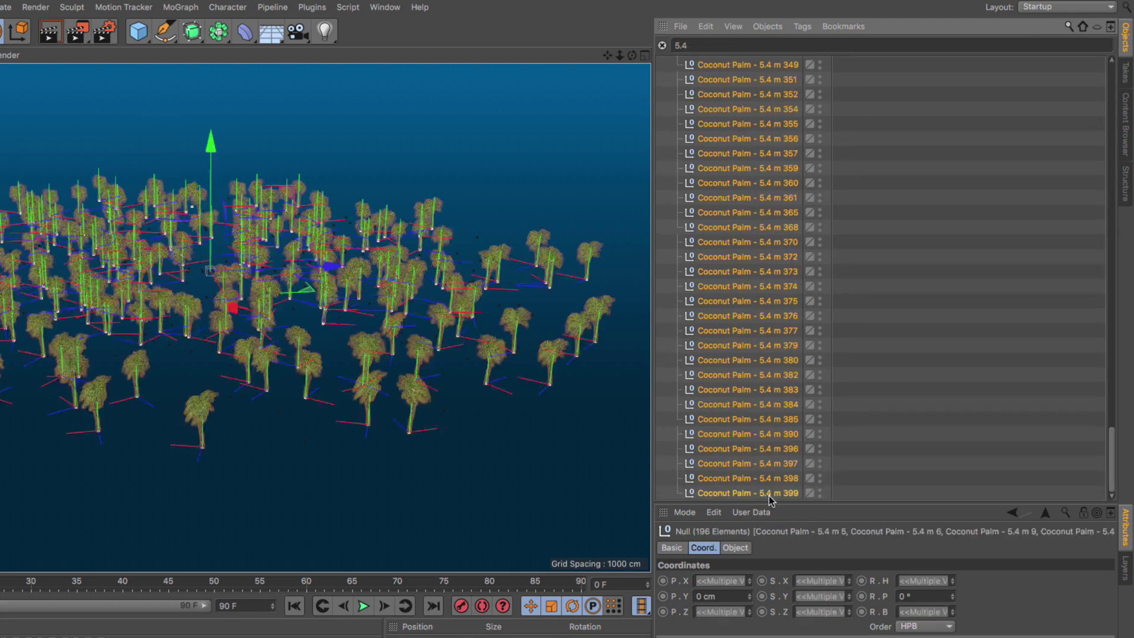
{"action": "left_click", "coordinate": [228, 7]}
{"action": "mouse_move", "coordinate": [245, 60]}
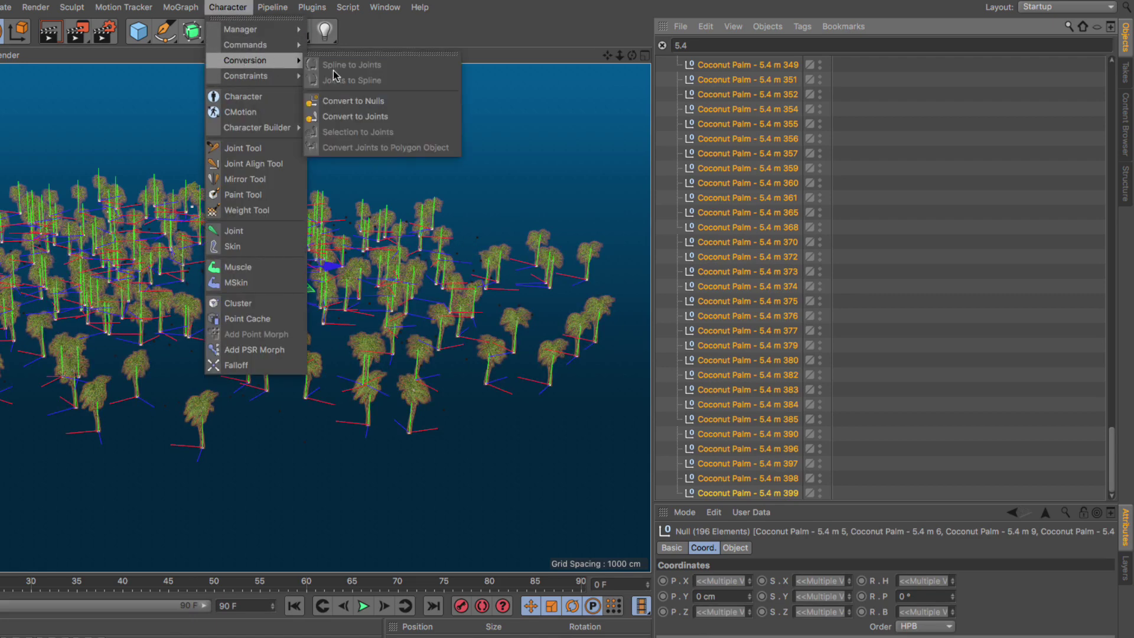
{"action": "left_click", "coordinate": [377, 103]}
Step: Clear the filter, delete the original 5.4 palms and frame the two master palms
{"action": "left_click", "coordinate": [663, 46]}
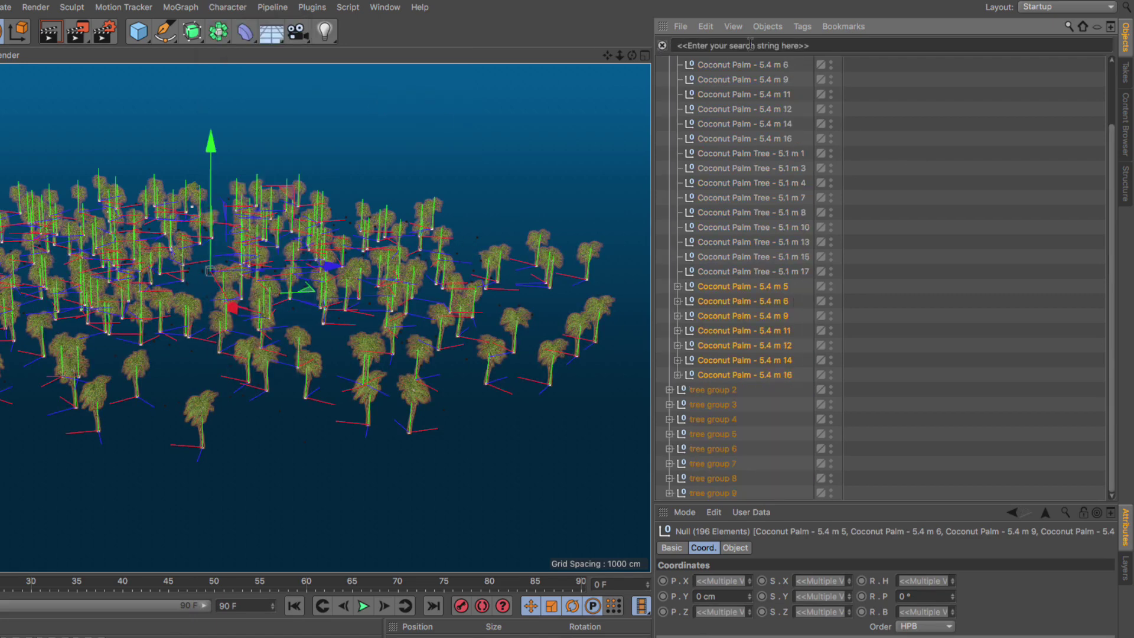
{"action": "left_click", "coordinate": [1069, 26]}
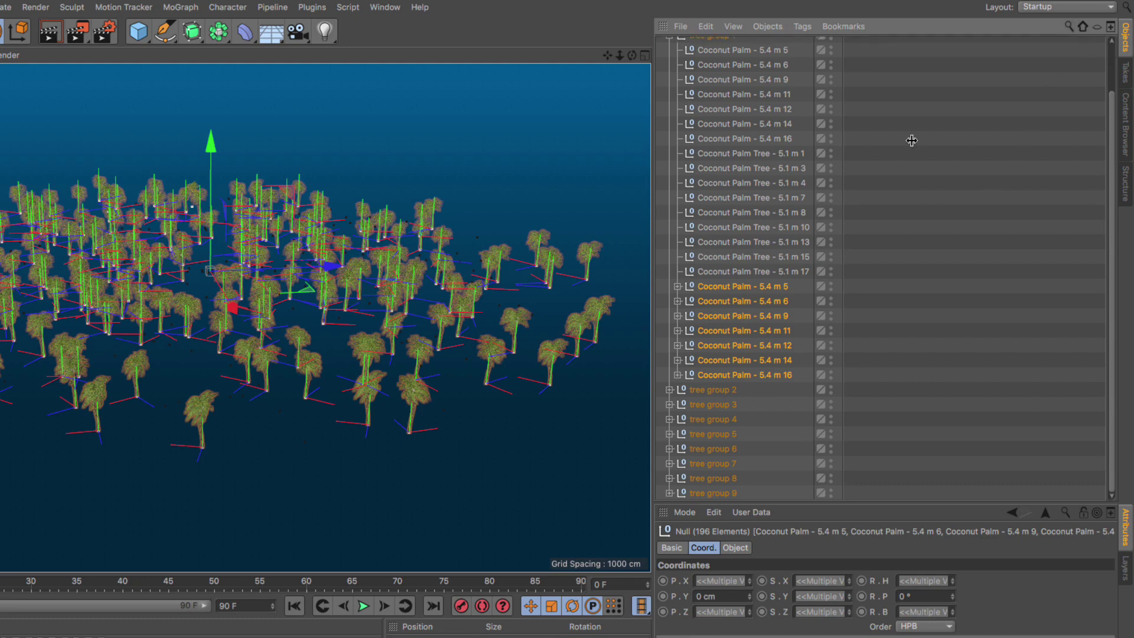
{"action": "left_click", "coordinate": [716, 28]}
{"action": "left_click", "coordinate": [718, 128]}
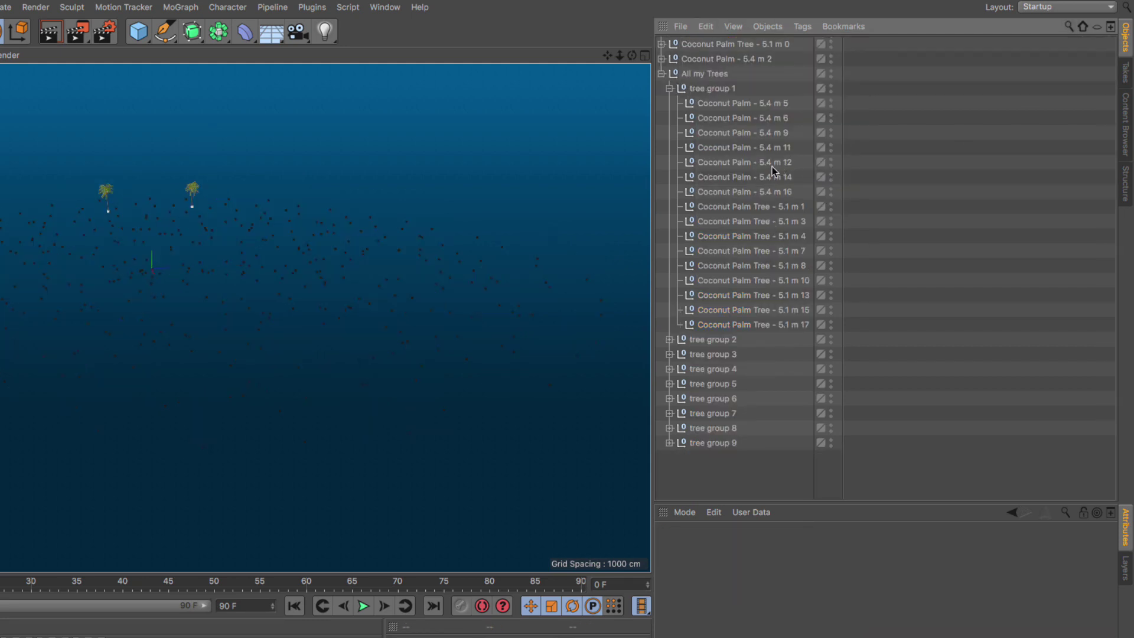
{"action": "right_click_drag", "start_coordinate": [118, 195], "coordinate": [522, 195], "text": "alt"}
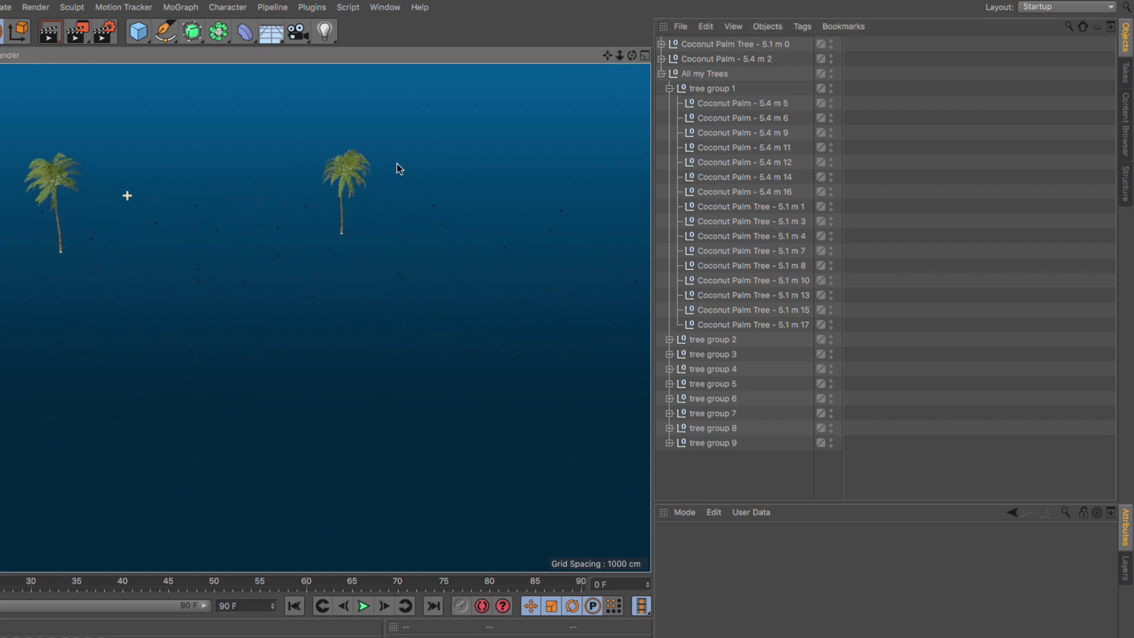
{"action": "left_click_drag", "start_coordinate": [520, 195], "coordinate": [519, 210], "text": "alt"}
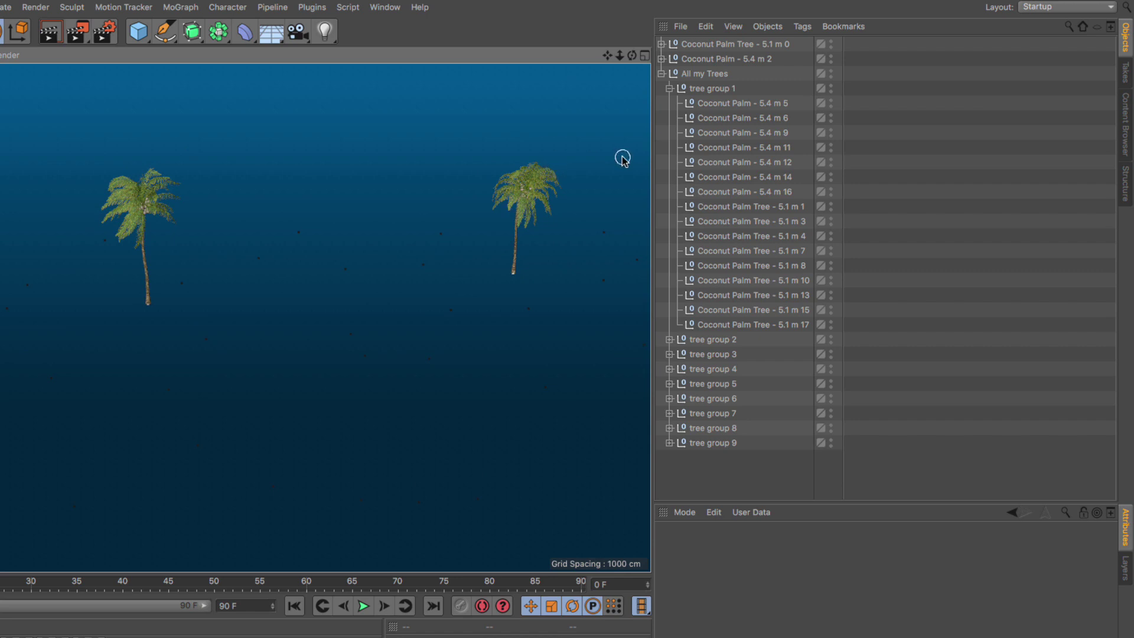
{"action": "left_click", "coordinate": [670, 88]}
Step: Add an Instance of master Coconut Palm Tree - 5.1 m 0 and display its Object properties
{"action": "left_click", "coordinate": [661, 73]}
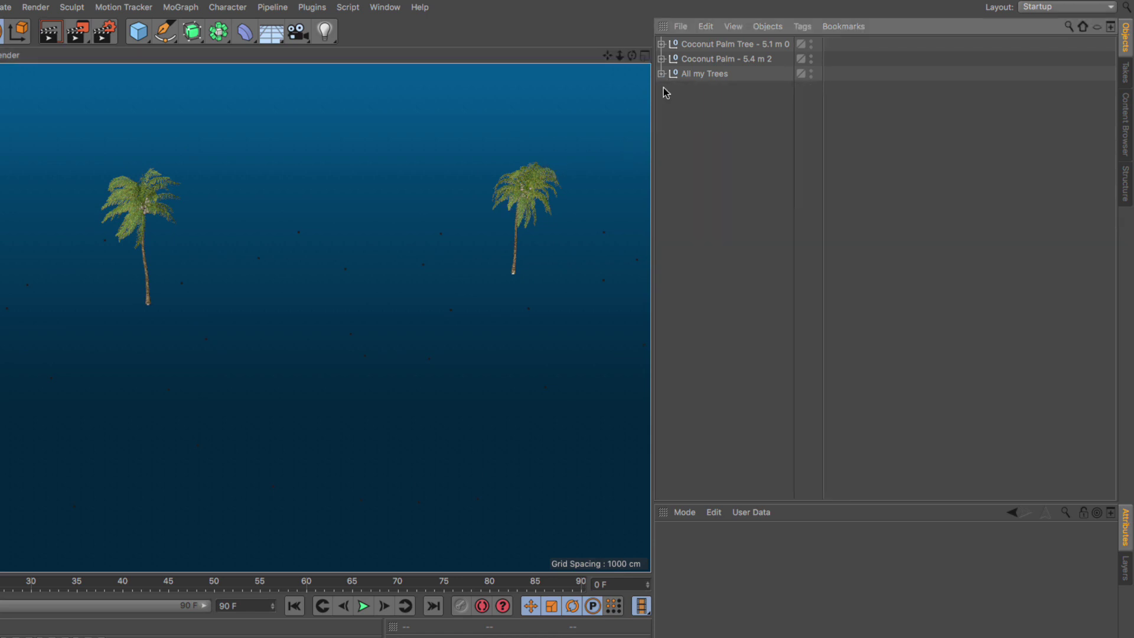
{"action": "left_click", "coordinate": [687, 43]}
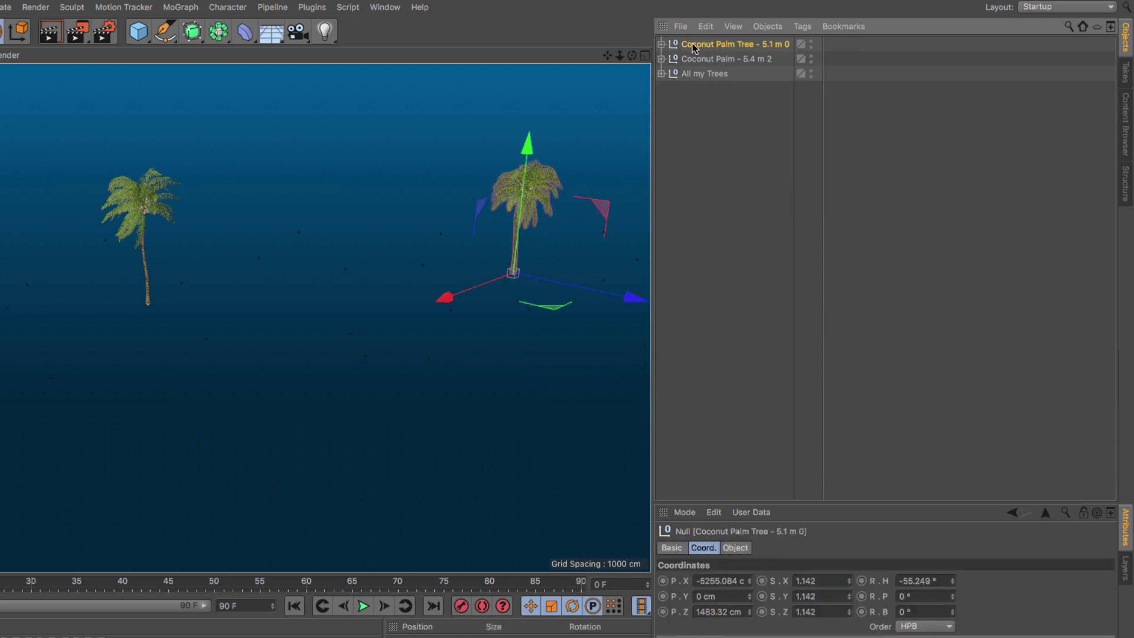
{"action": "left_click_drag", "start_coordinate": [218, 33], "coordinate": [511, 83]}
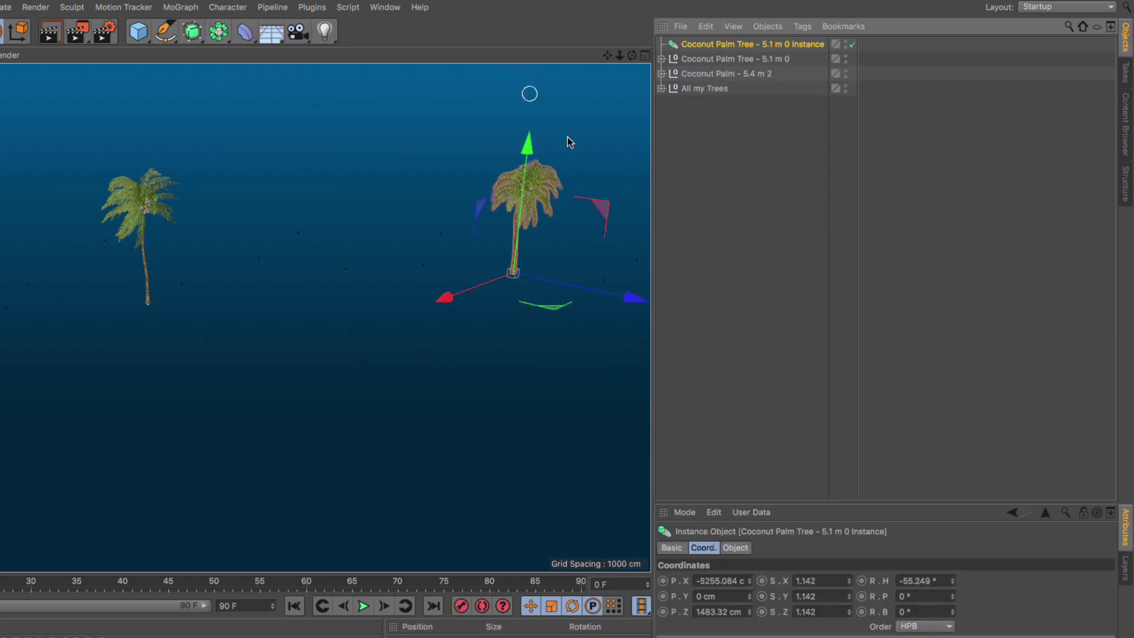
{"action": "left_click", "coordinate": [734, 548]}
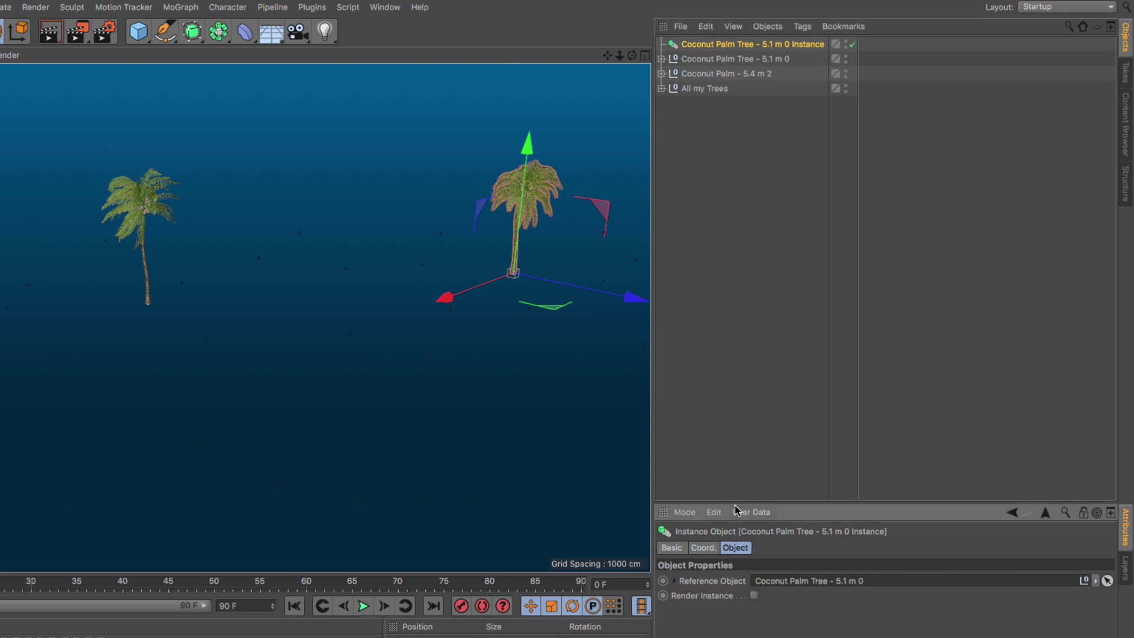
{"action": "left_click_drag", "start_coordinate": [735, 504], "coordinate": [729, 210]}
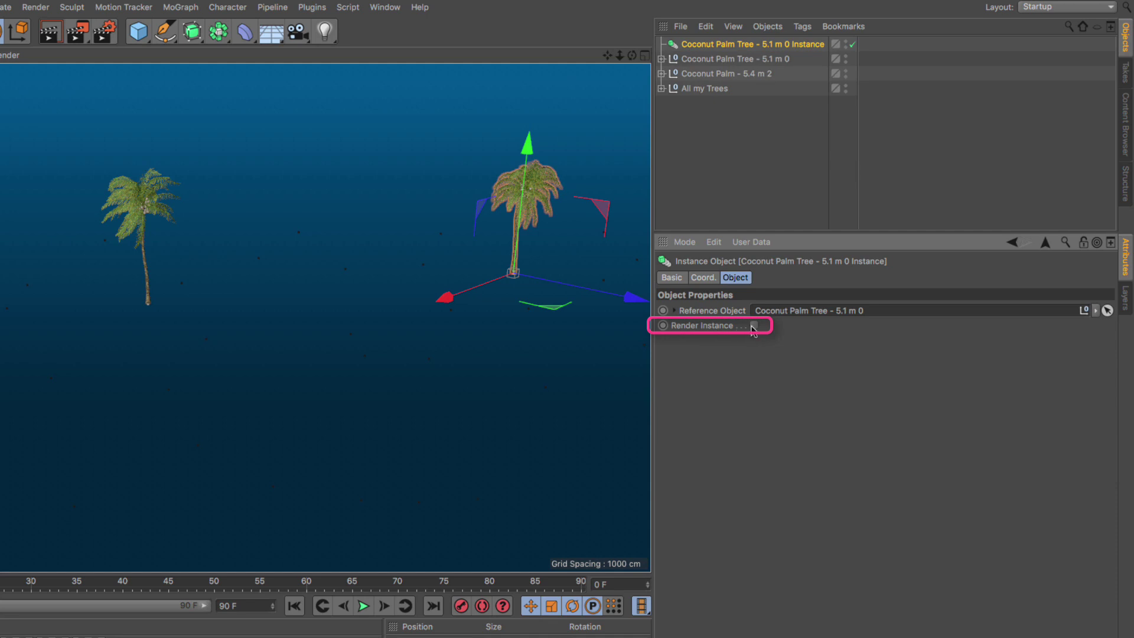
Step: Add a Render Instance of master Coconut Palm - 5.4 m 2, then review both instances
{"action": "left_click", "coordinate": [735, 77]}
{"action": "left_click", "coordinate": [218, 31]}
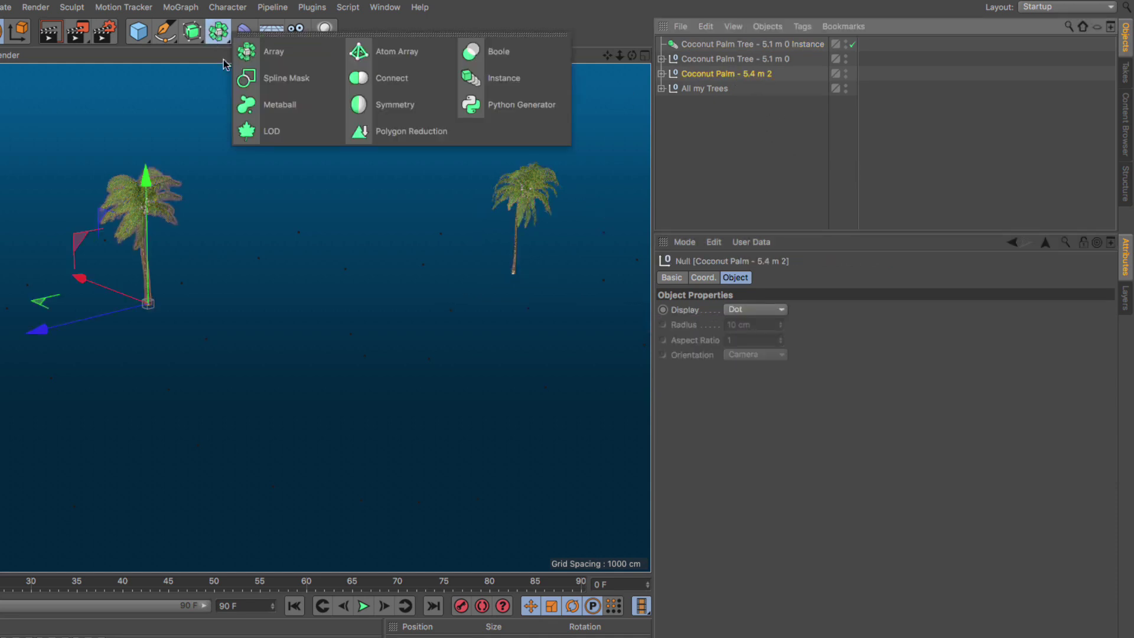
{"action": "left_click", "coordinate": [475, 83]}
{"action": "left_click", "coordinate": [754, 326]}
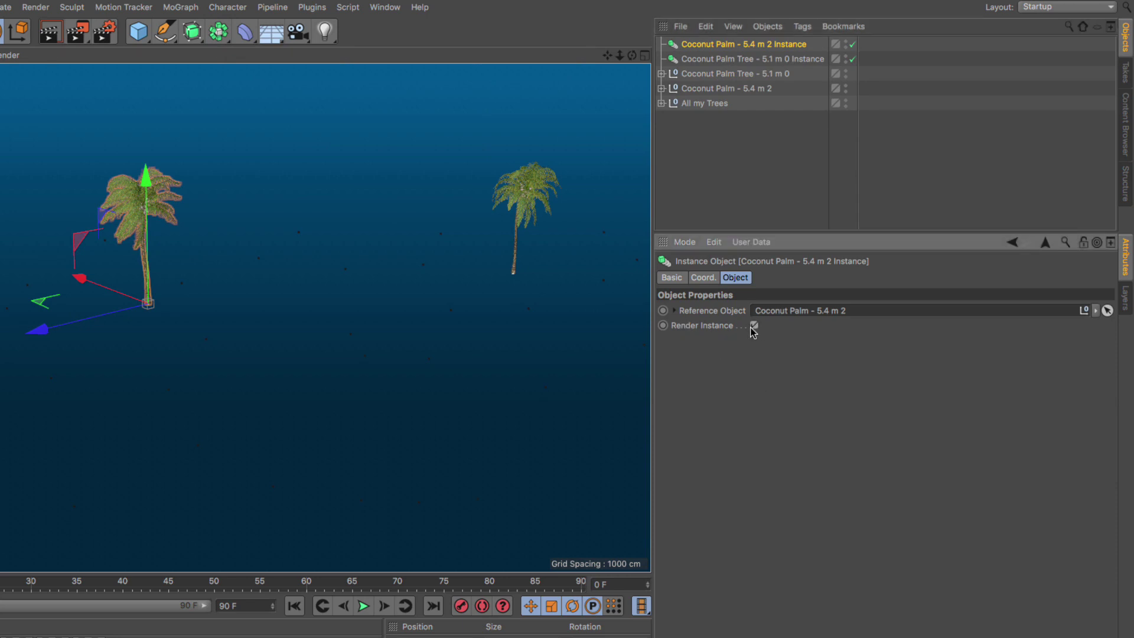
{"action": "left_click", "coordinate": [722, 60]}
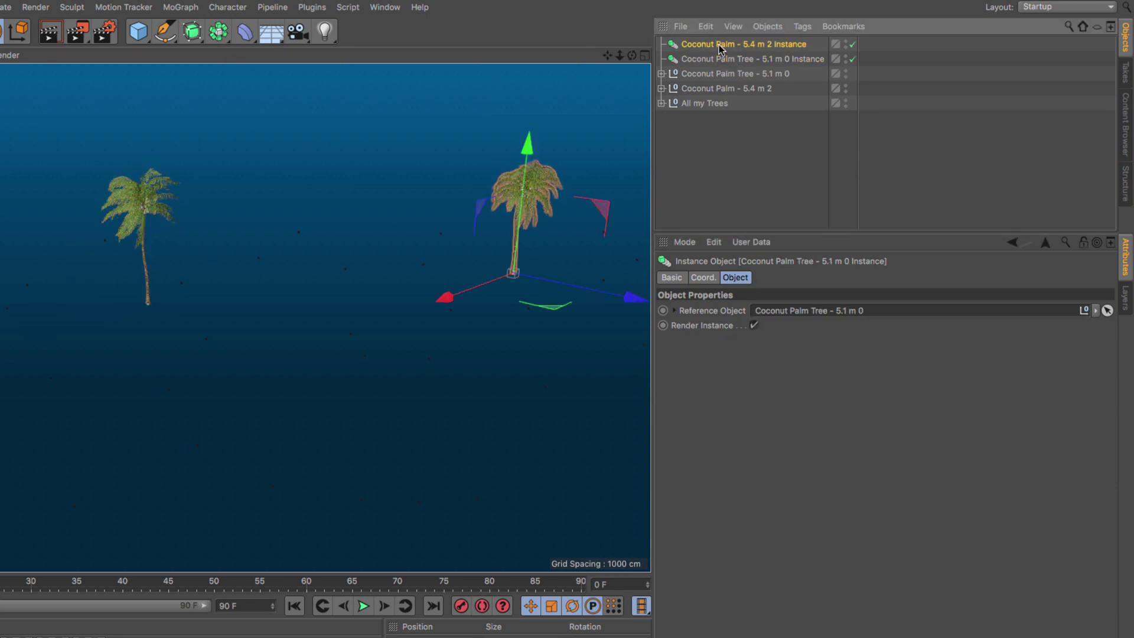
{"action": "left_click", "coordinate": [720, 46]}
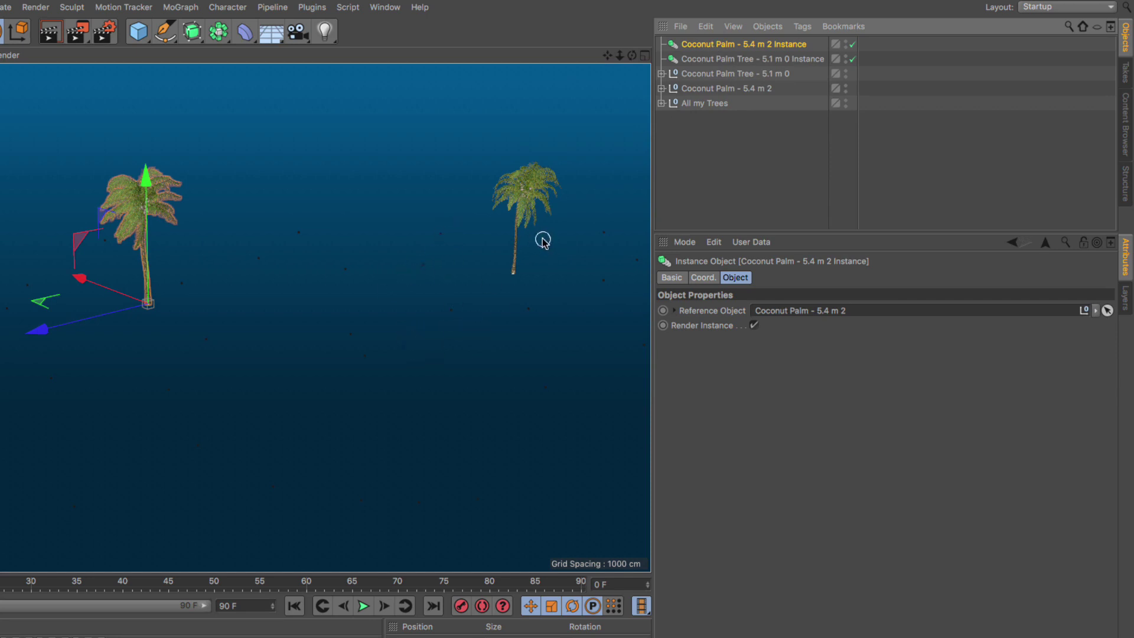
Step: Filter the list by '5.1' and select all 202 Coconut Palm Tree 5.1 m nulls
{"action": "left_click", "coordinate": [1069, 26]}
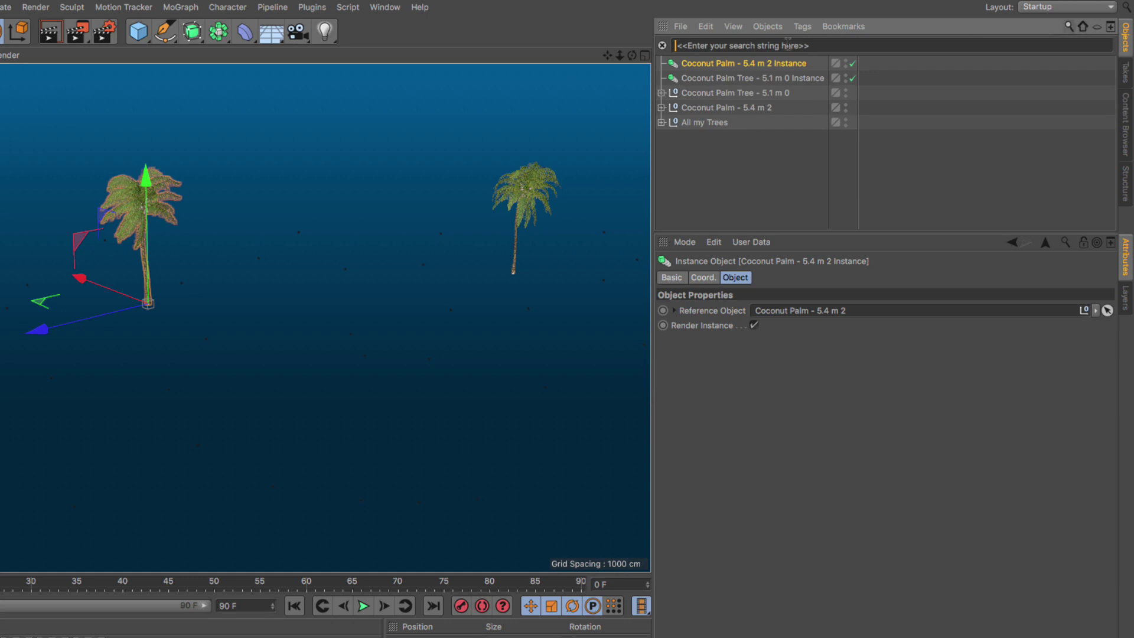
{"action": "left_click", "coordinate": [694, 46]}
{"action": "type", "text": "5.1"}
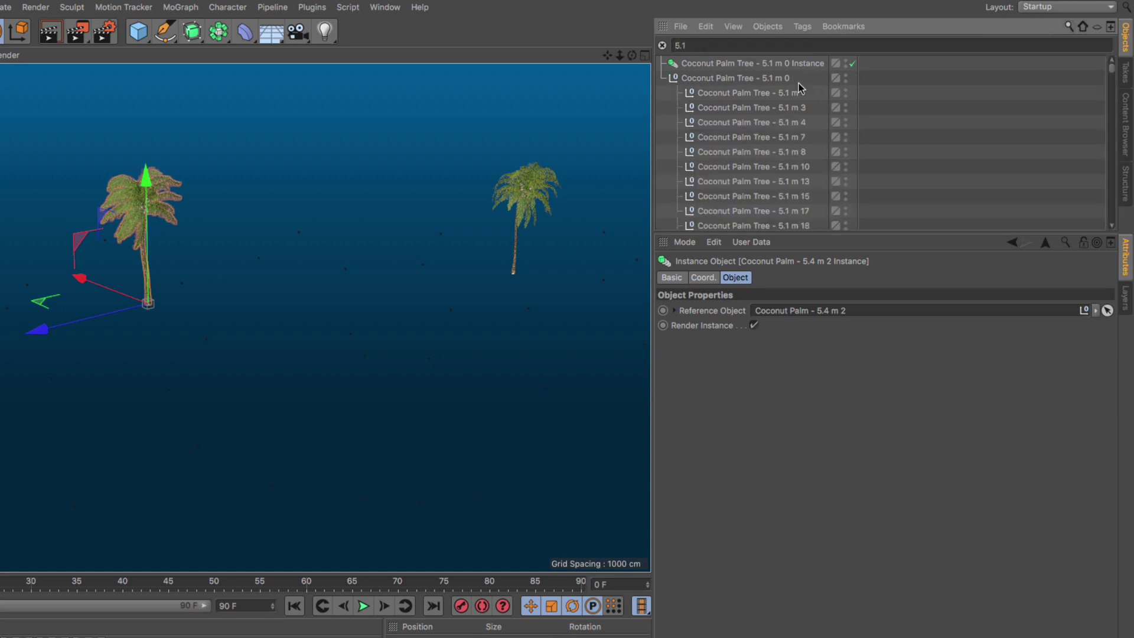
{"action": "left_click", "coordinate": [787, 95]}
{"action": "left_click_drag", "start_coordinate": [813, 231], "coordinate": [814, 502]}
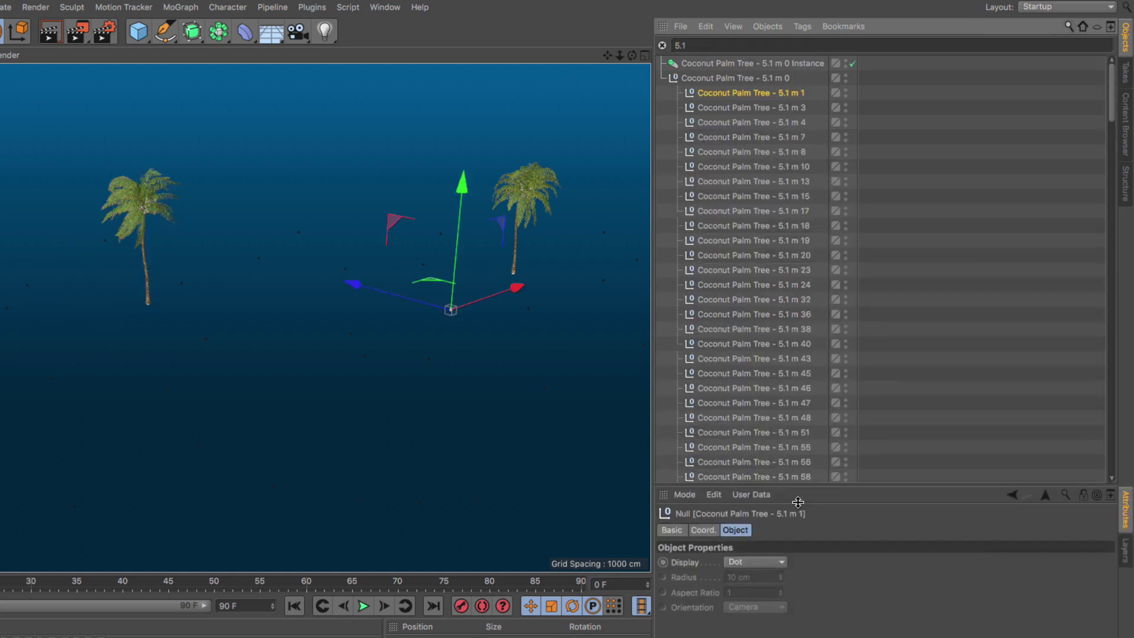
{"action": "scroll", "coordinate": [800, 453], "scroll_direction": "down", "scroll_amount": 15}
{"action": "left_click", "coordinate": [806, 493], "text": "shift"}
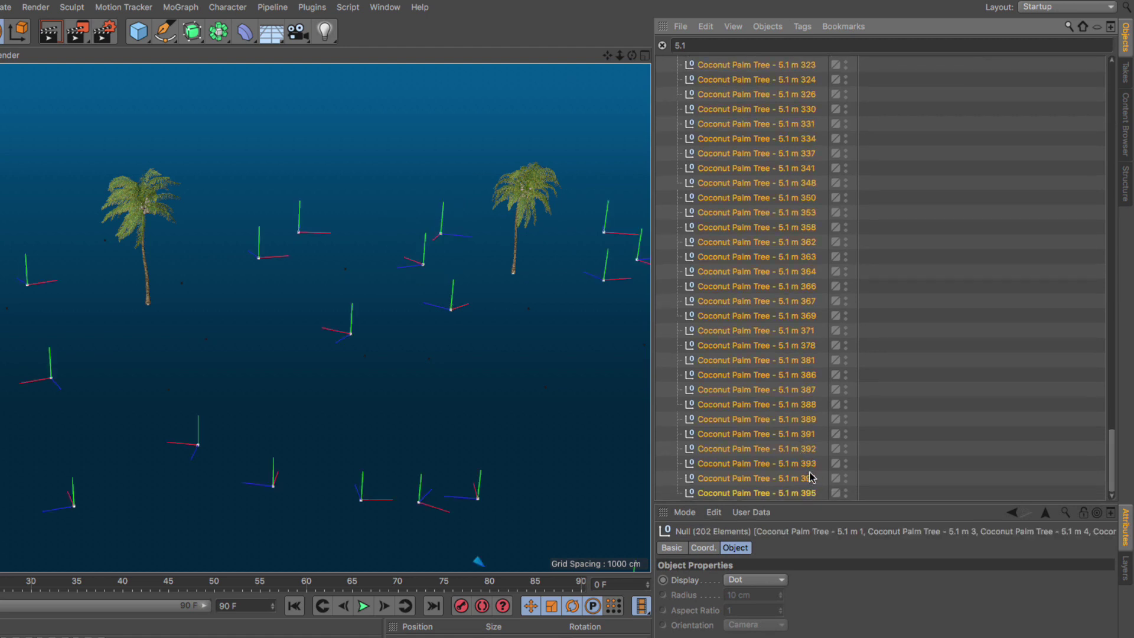
Step: Replace the selected nulls with the 5.1 m 0 Instance via Character > Commands > Replace With
{"action": "left_click", "coordinate": [228, 7]}
{"action": "mouse_move", "coordinate": [243, 48]}
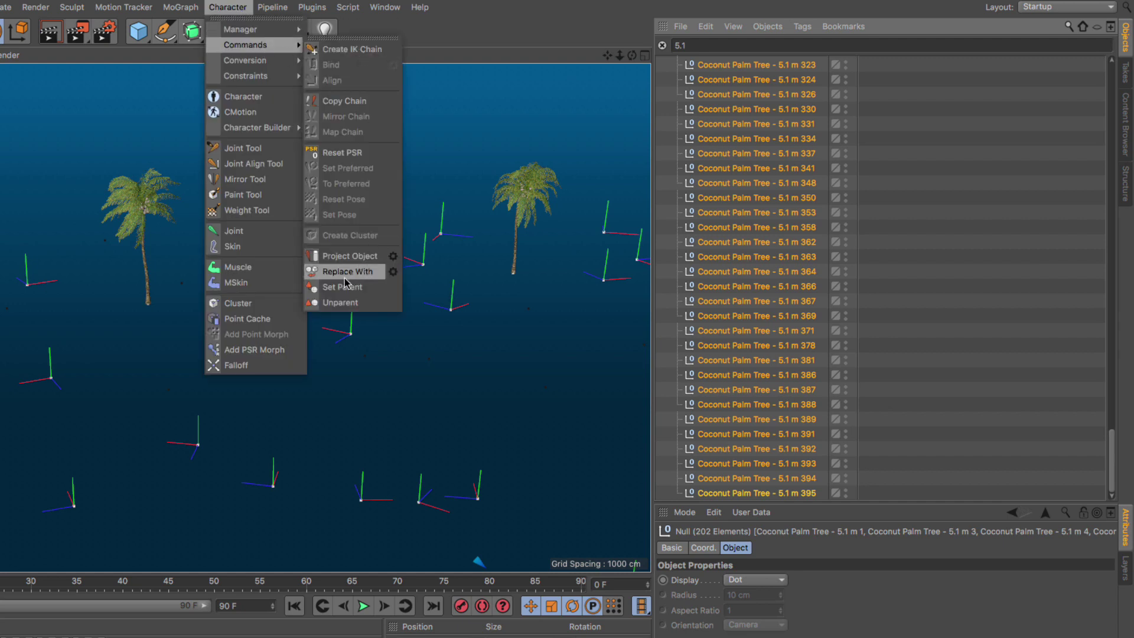
{"action": "left_click", "coordinate": [393, 273]}
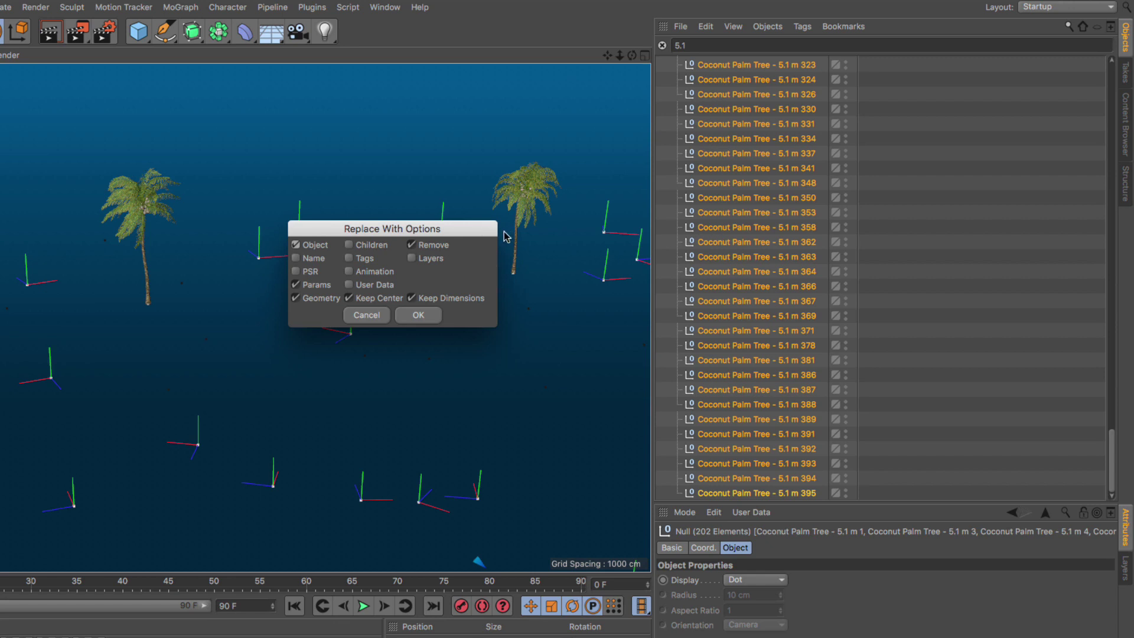
{"action": "left_click", "coordinate": [417, 316]}
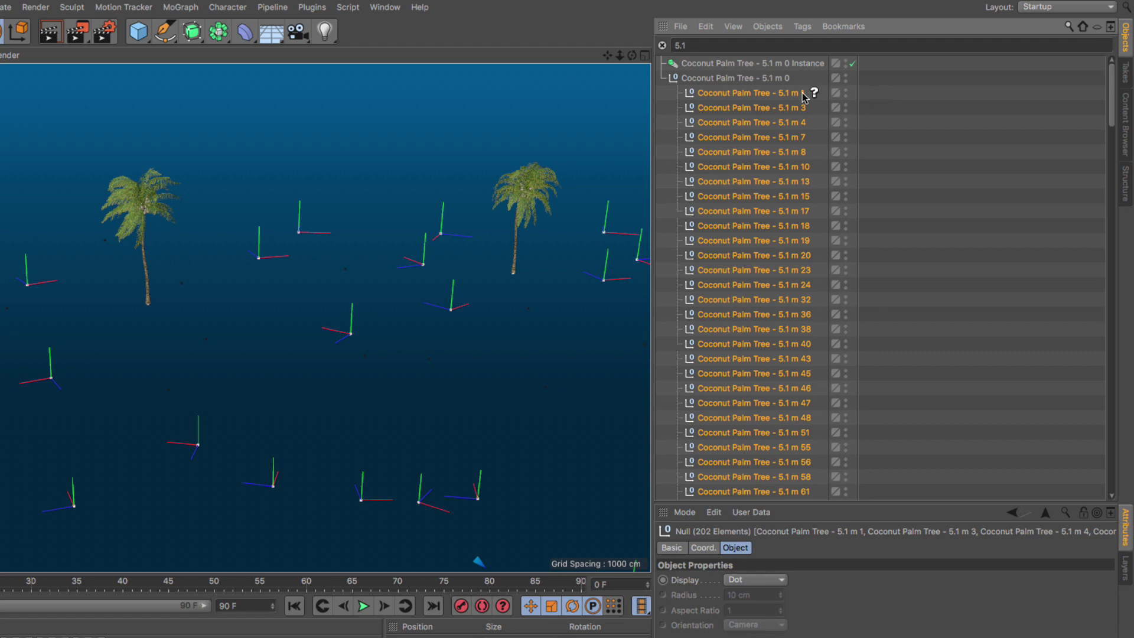
{"action": "left_click", "coordinate": [718, 63]}
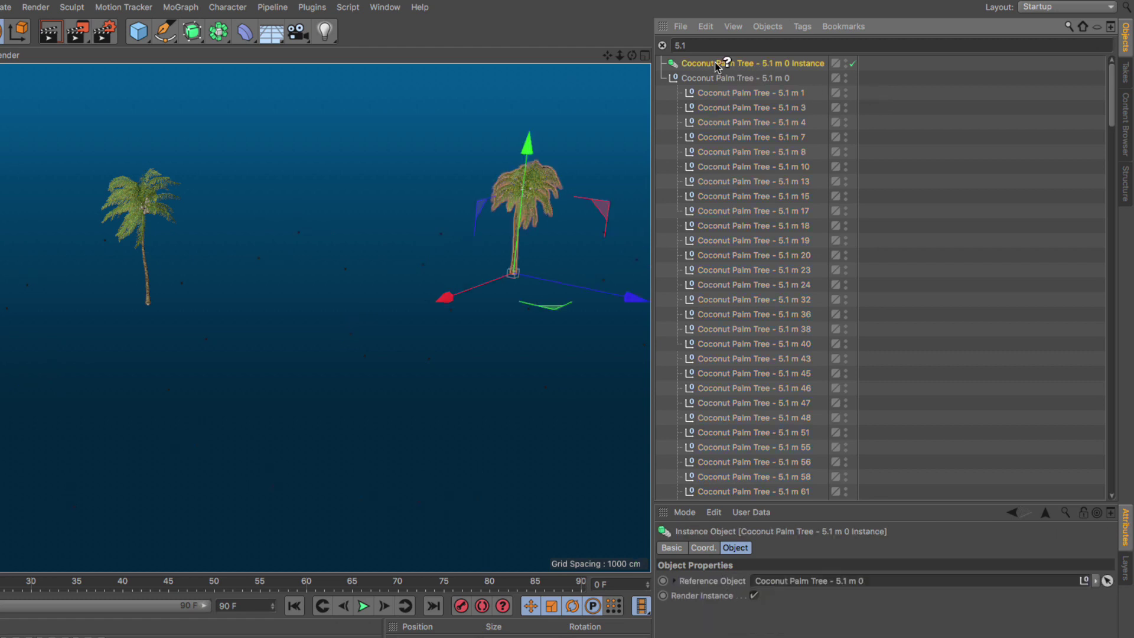
{"action": "key", "text": "Return"}
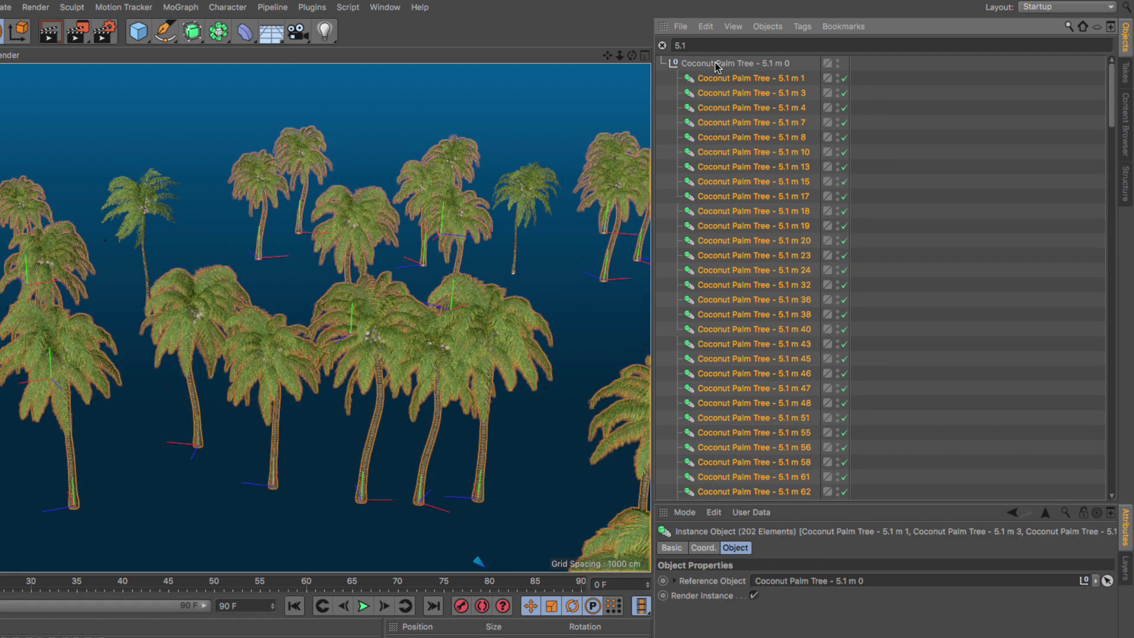
{"action": "left_click_drag", "start_coordinate": [493, 296], "coordinate": [383, 250], "text": "alt"}
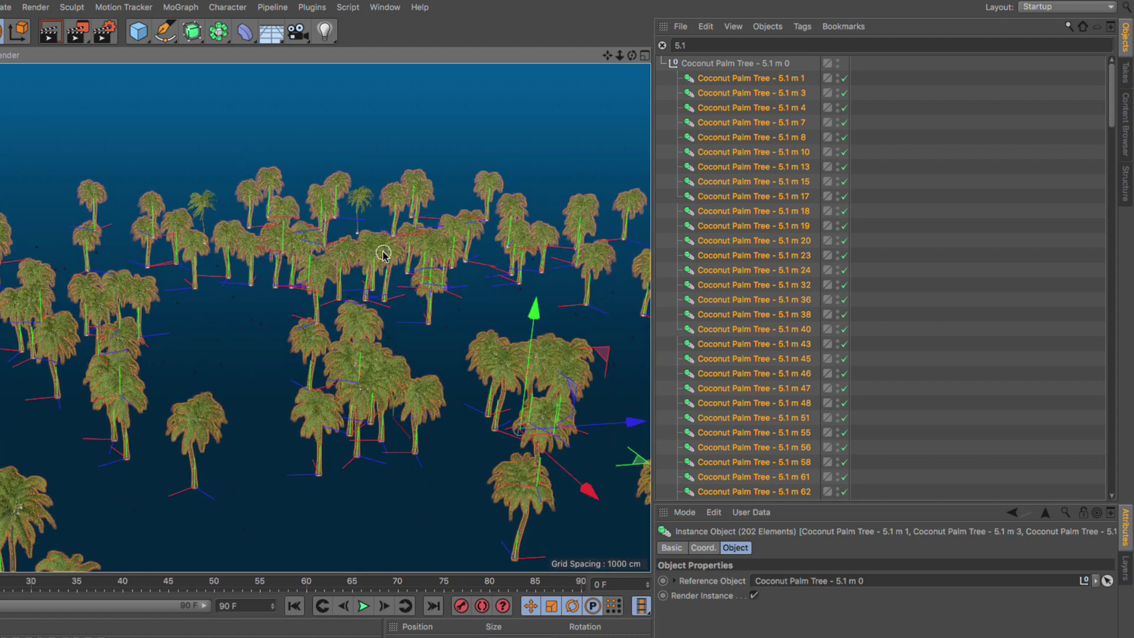
Step: Filter the Object Manager to '5.4' and select all 196 Coconut Palm 5.4 m nulls
{"action": "left_click", "coordinate": [701, 48]}
{"action": "key", "text": "BackSpace"}
{"action": "type", "text": "4"}
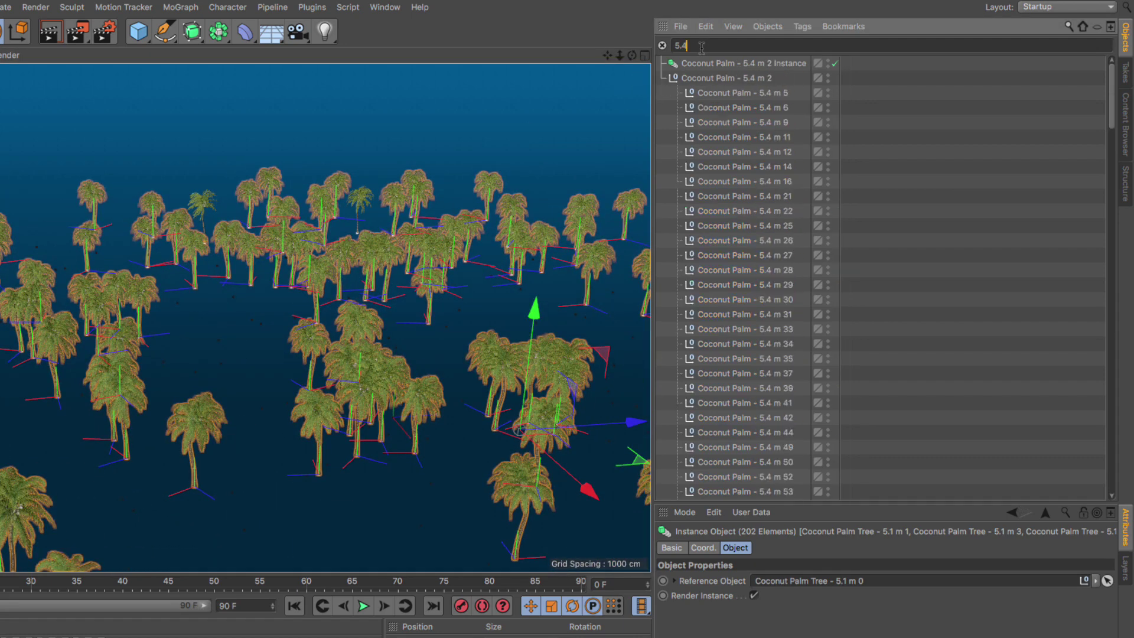
{"action": "left_click", "coordinate": [716, 94]}
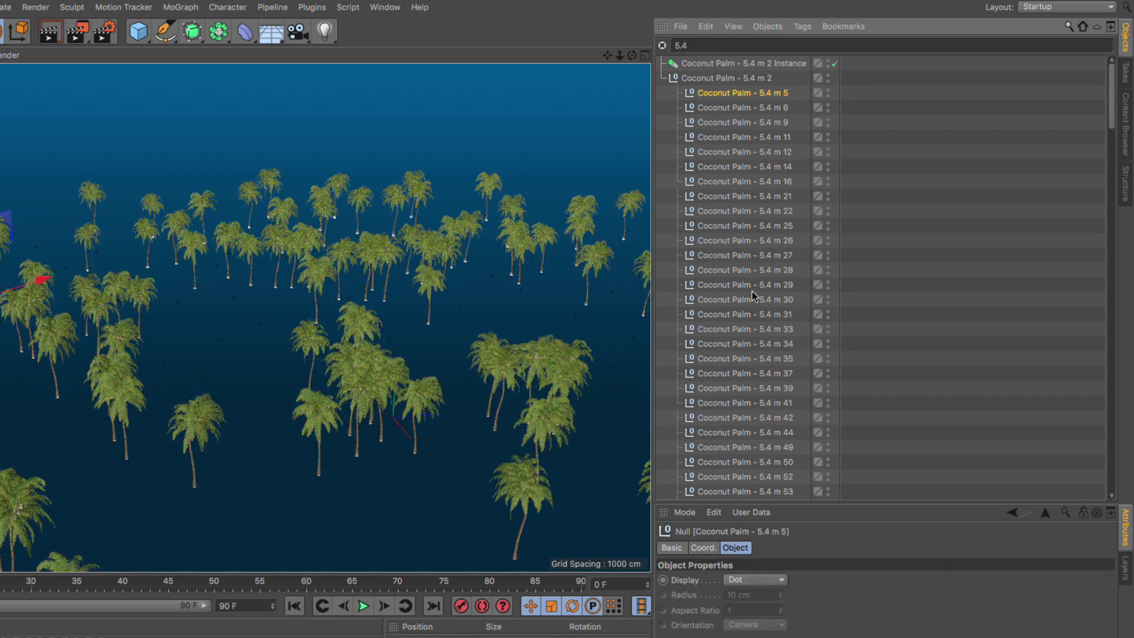
{"action": "scroll", "coordinate": [751, 290], "scroll_direction": "down", "scroll_amount": 15}
{"action": "left_click", "coordinate": [775, 494], "text": "shift"}
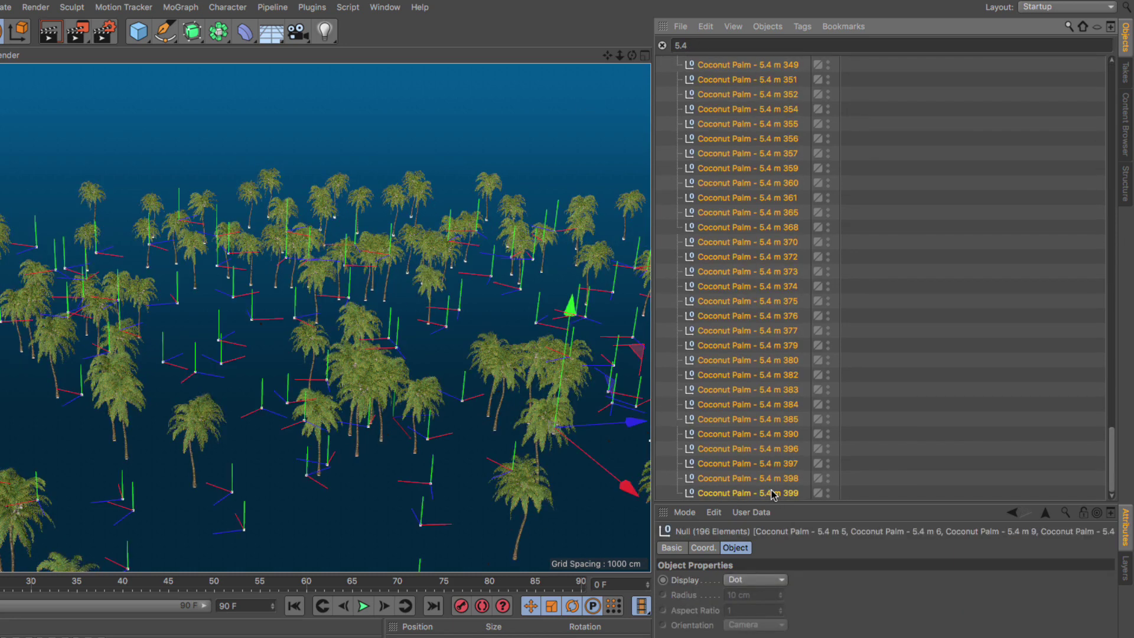
Step: Replace the selected nulls with the Coconut Palm - 5.4 m 2 instance, then clear the search filter
{"action": "left_click", "coordinate": [233, 8]}
{"action": "mouse_move", "coordinate": [245, 46]}
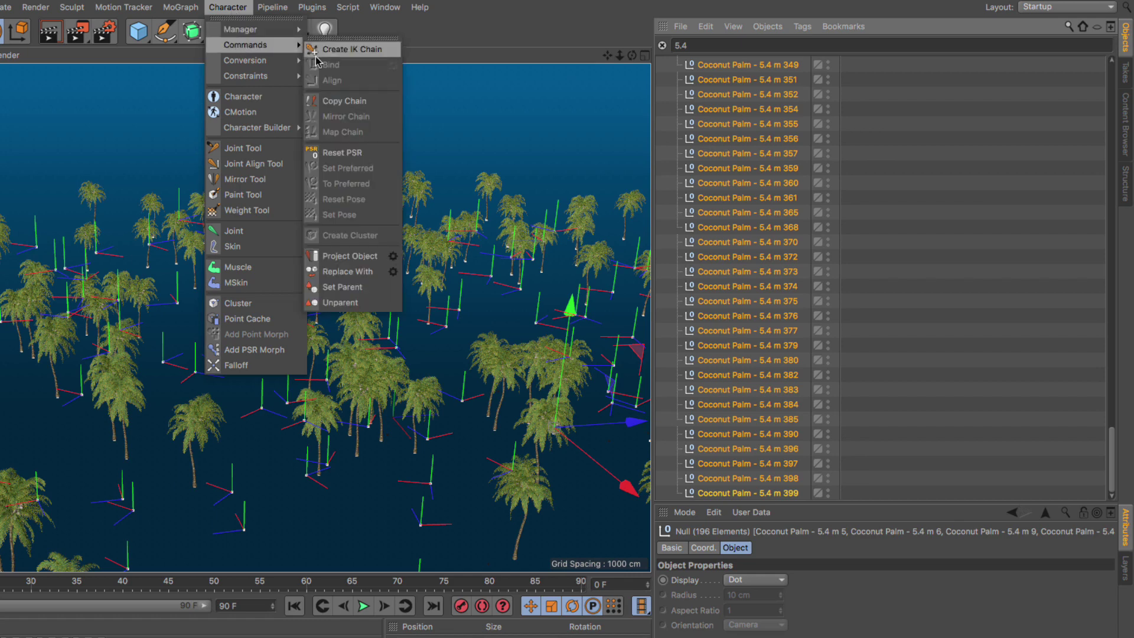
{"action": "left_click", "coordinate": [351, 275]}
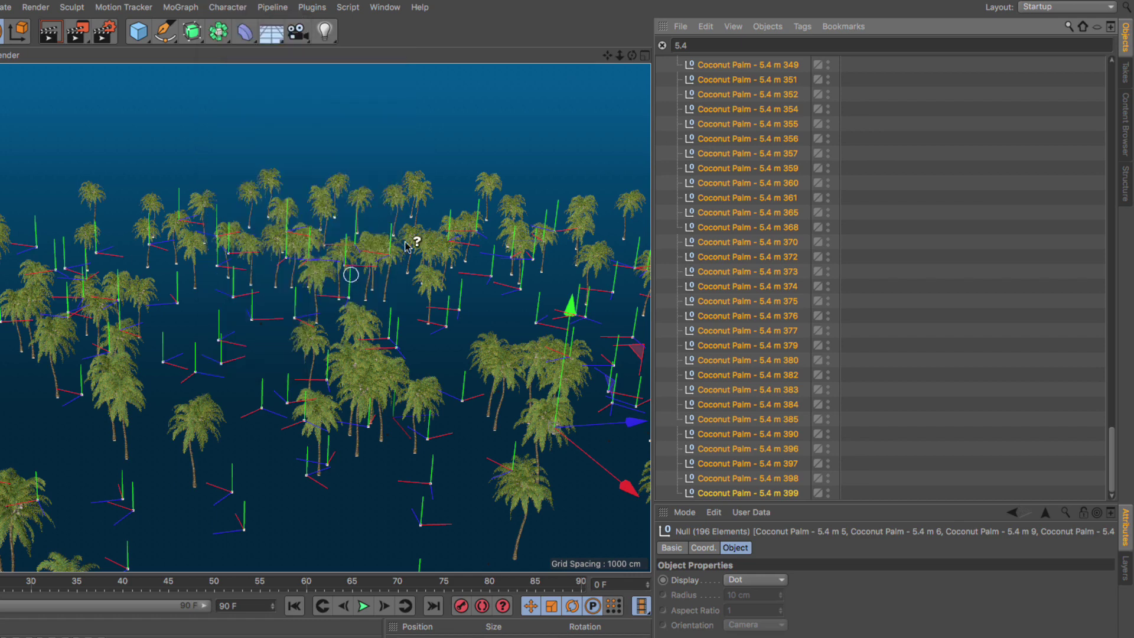
{"action": "scroll", "coordinate": [893, 171], "scroll_direction": "up", "scroll_amount": 20}
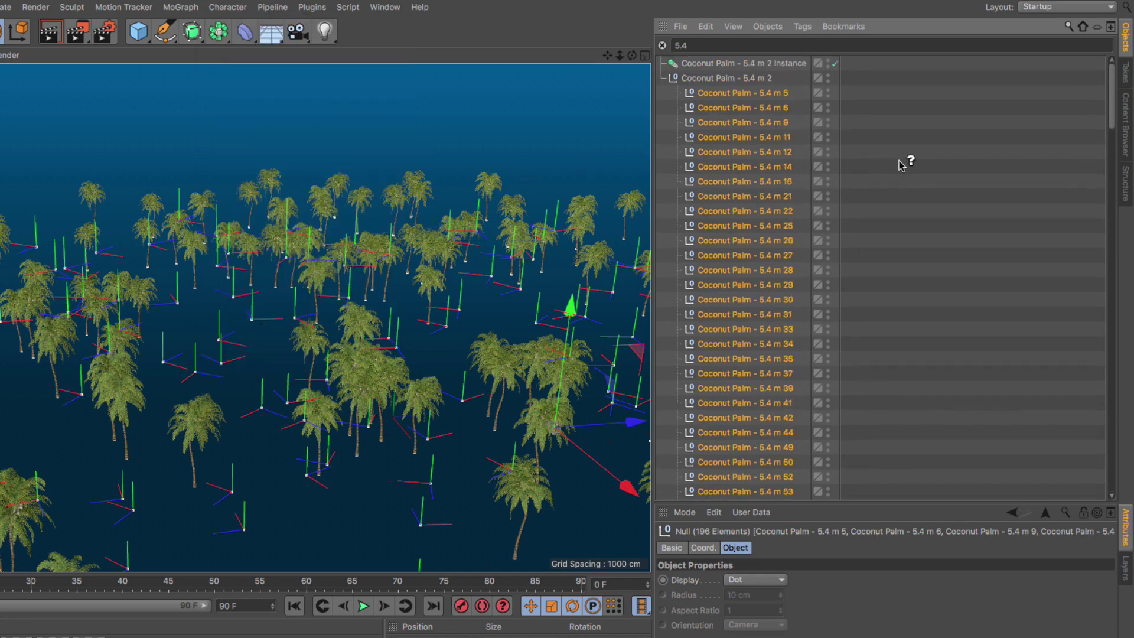
{"action": "left_click", "coordinate": [696, 69]}
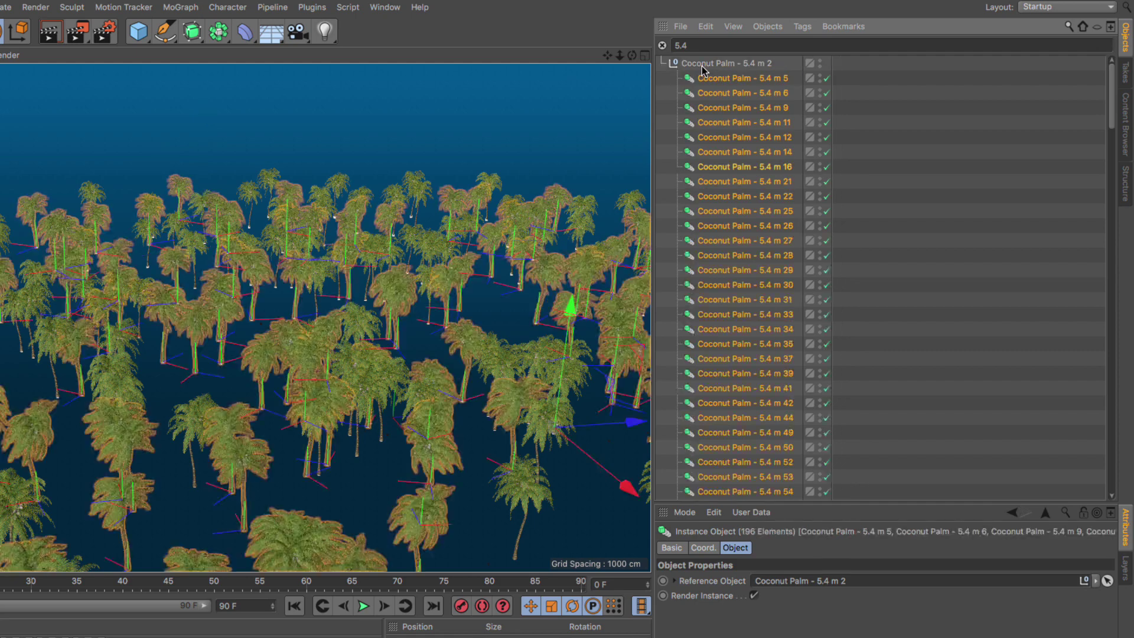
{"action": "left_click", "coordinate": [662, 45]}
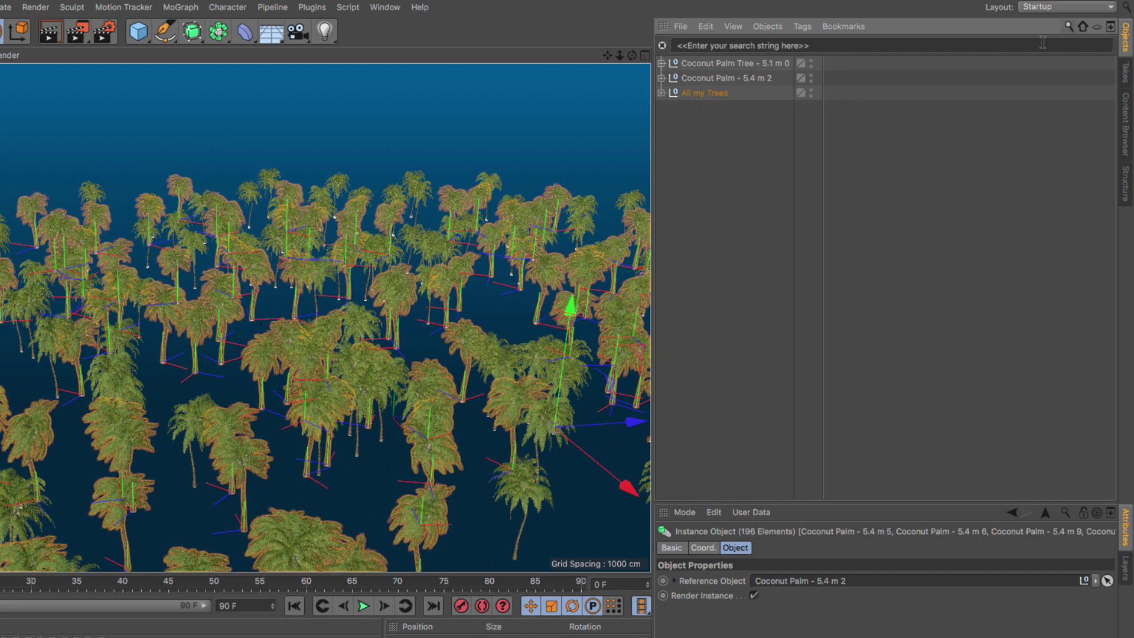
Step: Hide the search bar and inspect the 5.4 m 5 and 6 instances inside tree group 1
{"action": "left_click", "coordinate": [1069, 26]}
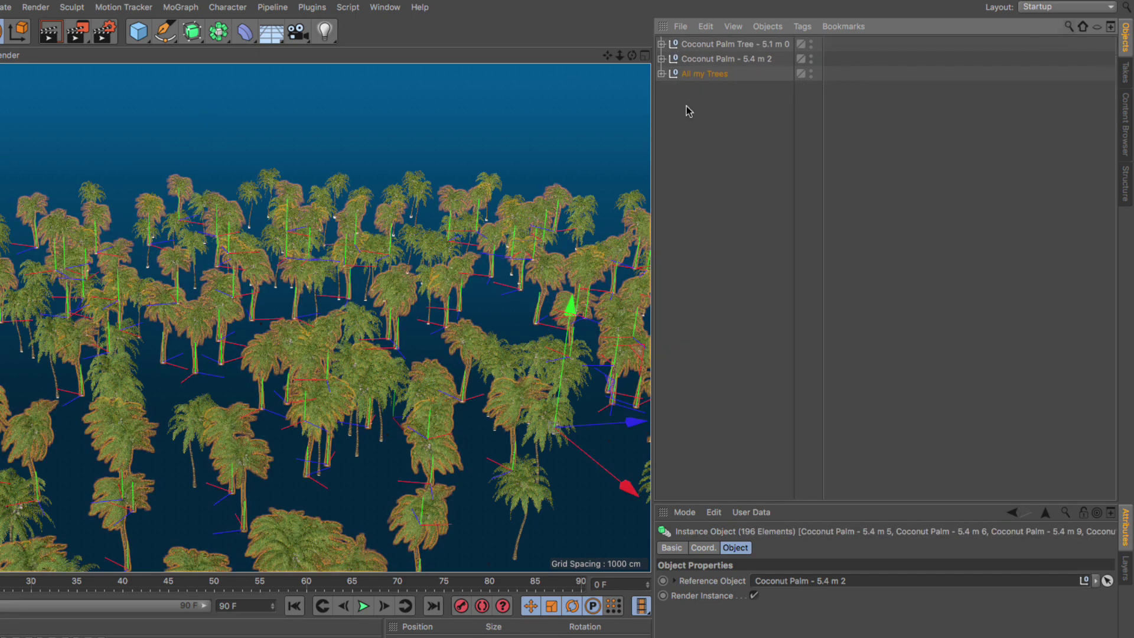
{"action": "left_click", "coordinate": [710, 45]}
{"action": "left_click", "coordinate": [715, 59]}
{"action": "left_click", "coordinate": [662, 73]}
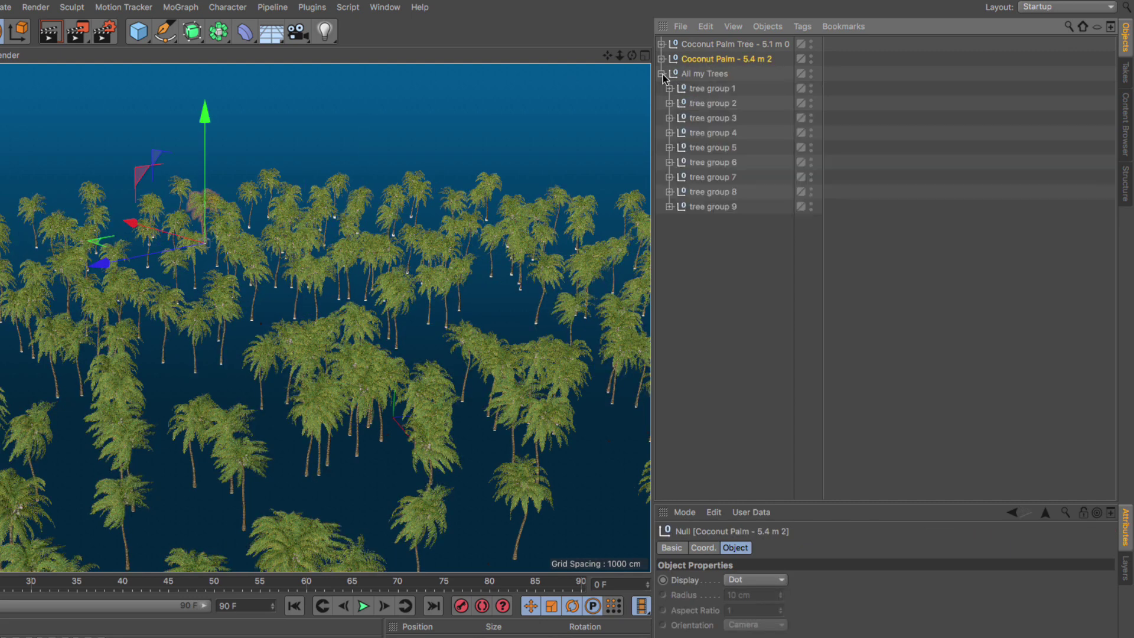
{"action": "left_click", "coordinate": [669, 88]}
{"action": "left_click", "coordinate": [718, 104]}
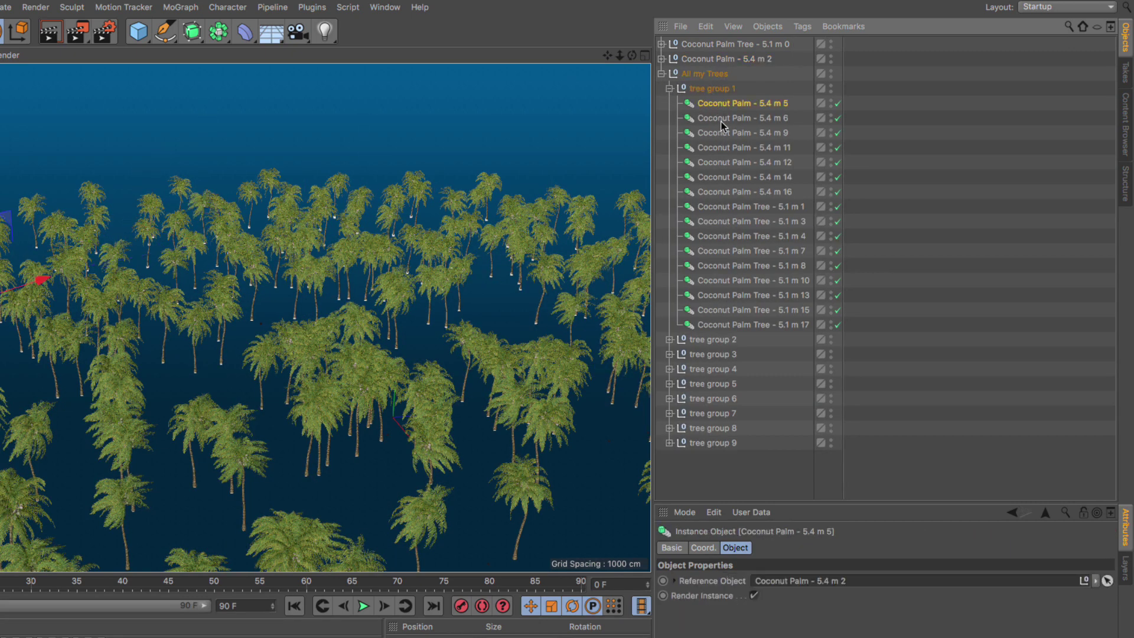
{"action": "left_click", "coordinate": [721, 118]}
{"action": "left_click", "coordinate": [669, 88]}
{"action": "left_click", "coordinate": [662, 73]}
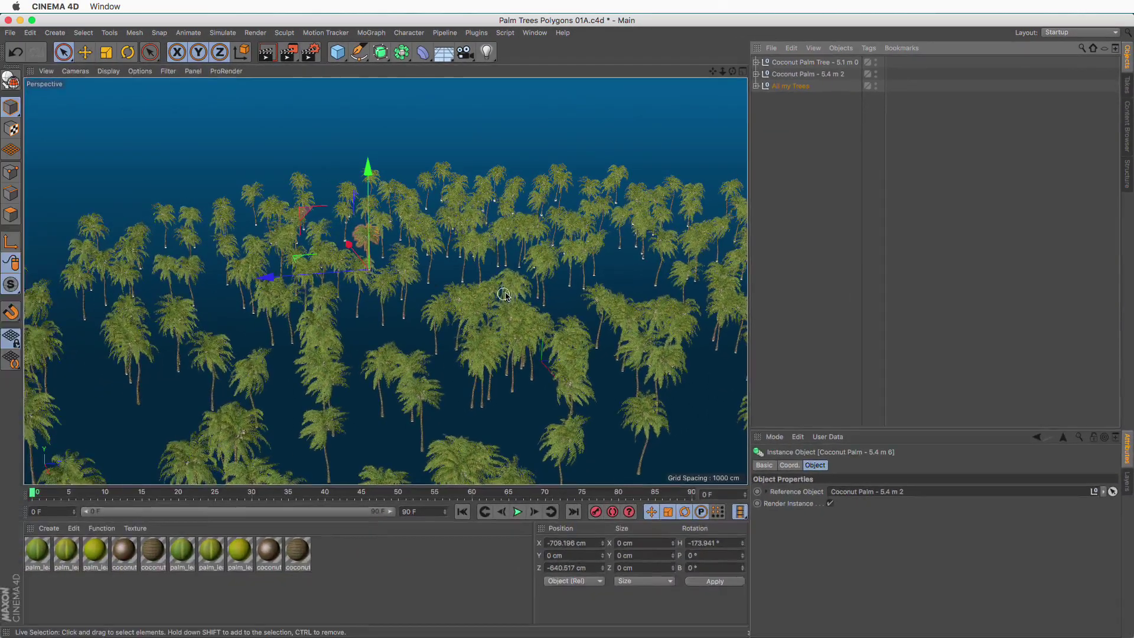
Step: Orbit to a low angle over the forest, render the viewport, and deselect everything
{"action": "left_click_drag", "start_coordinate": [504, 294], "coordinate": [464, 266], "text": "alt"}
{"action": "key", "text": "super+r"}
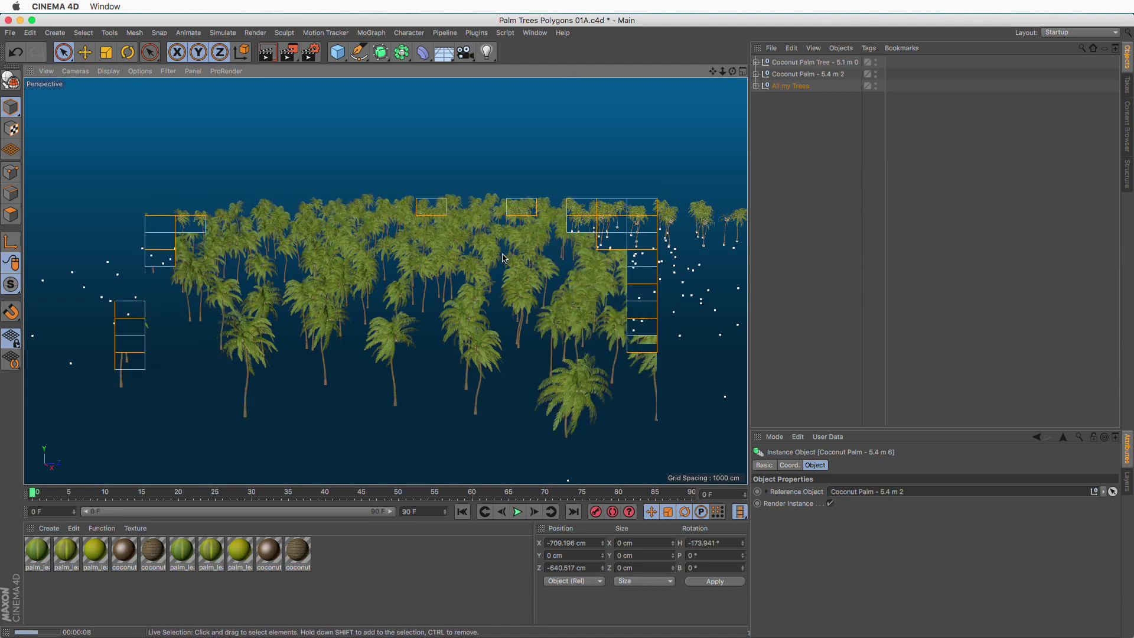
{"action": "left_click", "coordinate": [502, 257]}
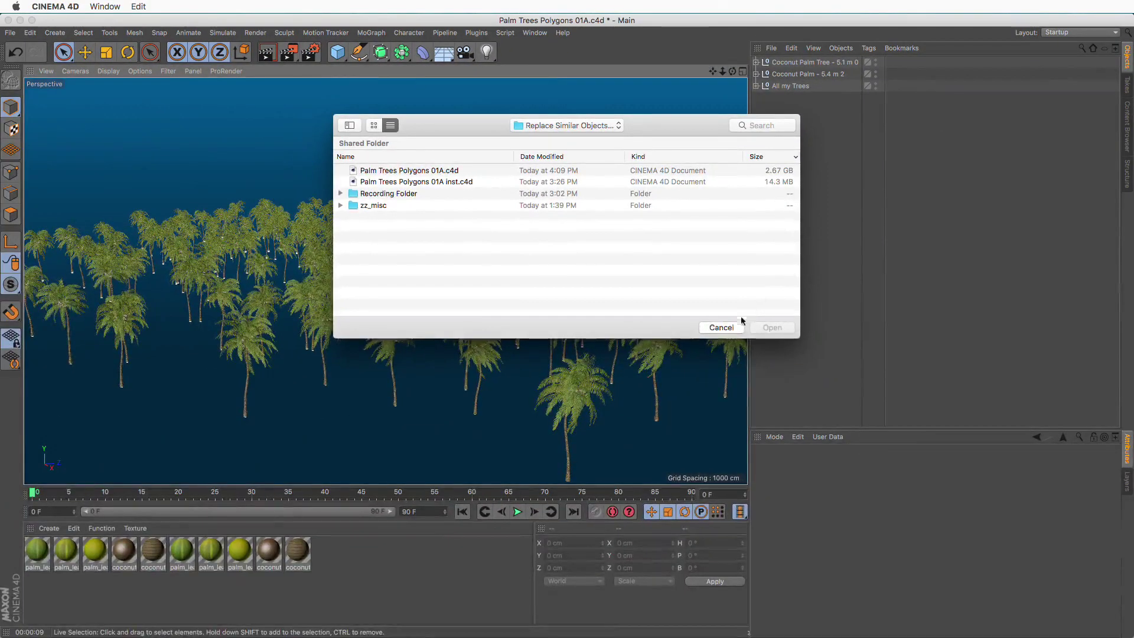
Step: Cancel the Open dialog after comparing the 2.67 GB and 14.3 MB scene files
{"action": "left_click", "coordinate": [889, 464]}
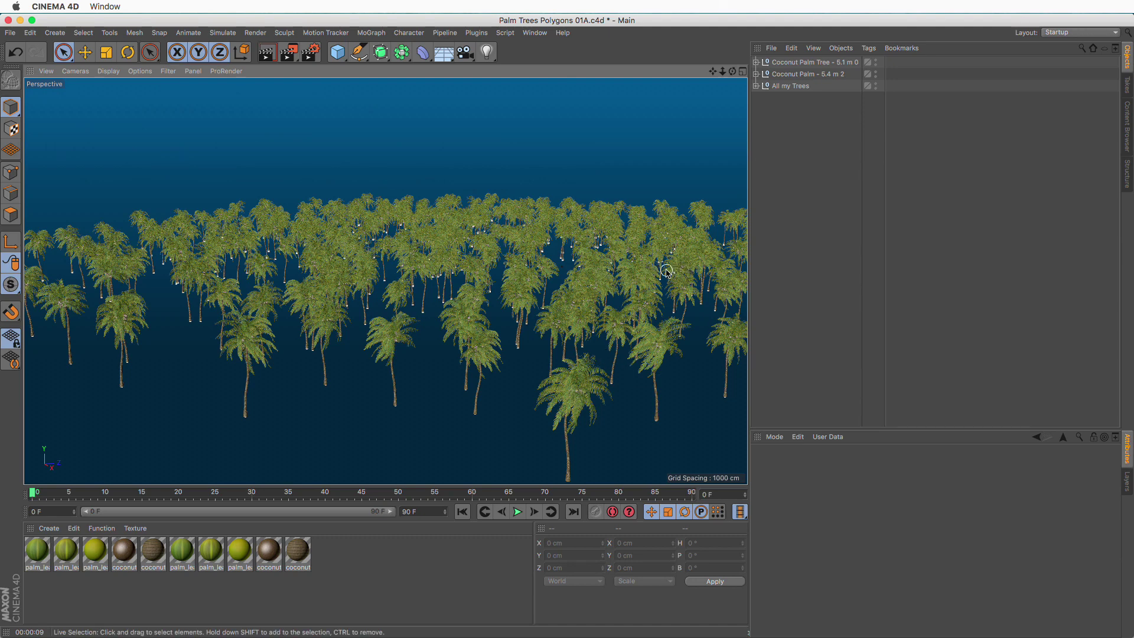
Step: Check the 5.4 m 5 instance in tree group 1, then expand the 5.4 m 2 and 5.1 m 0 masters
{"action": "left_click", "coordinate": [756, 85]}
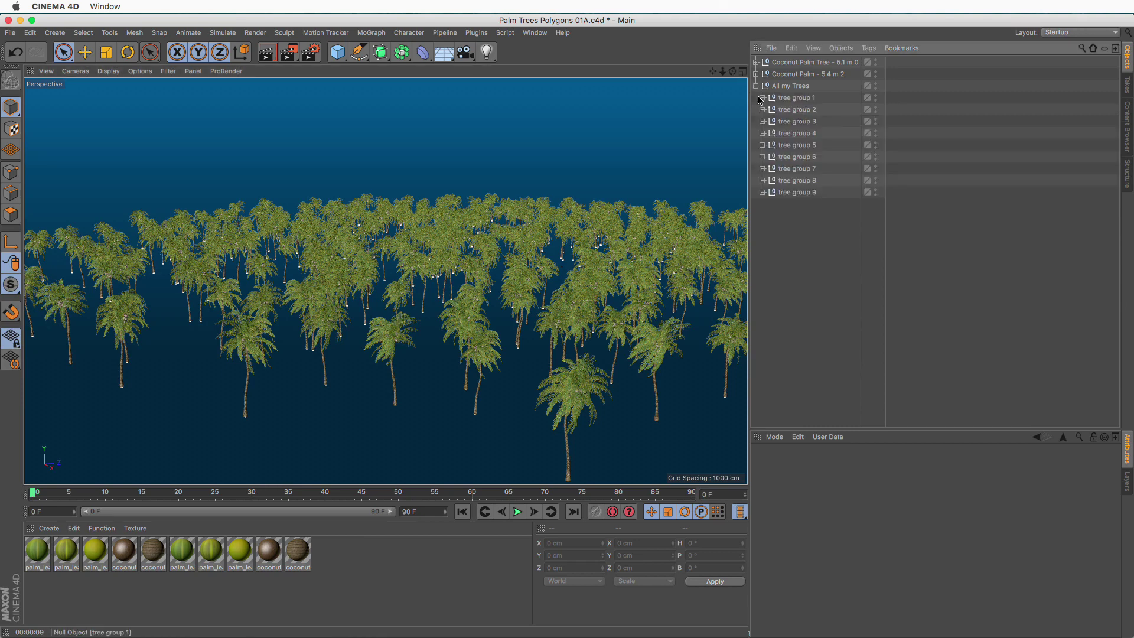
{"action": "left_click", "coordinate": [762, 98]}
{"action": "left_click", "coordinate": [798, 109]}
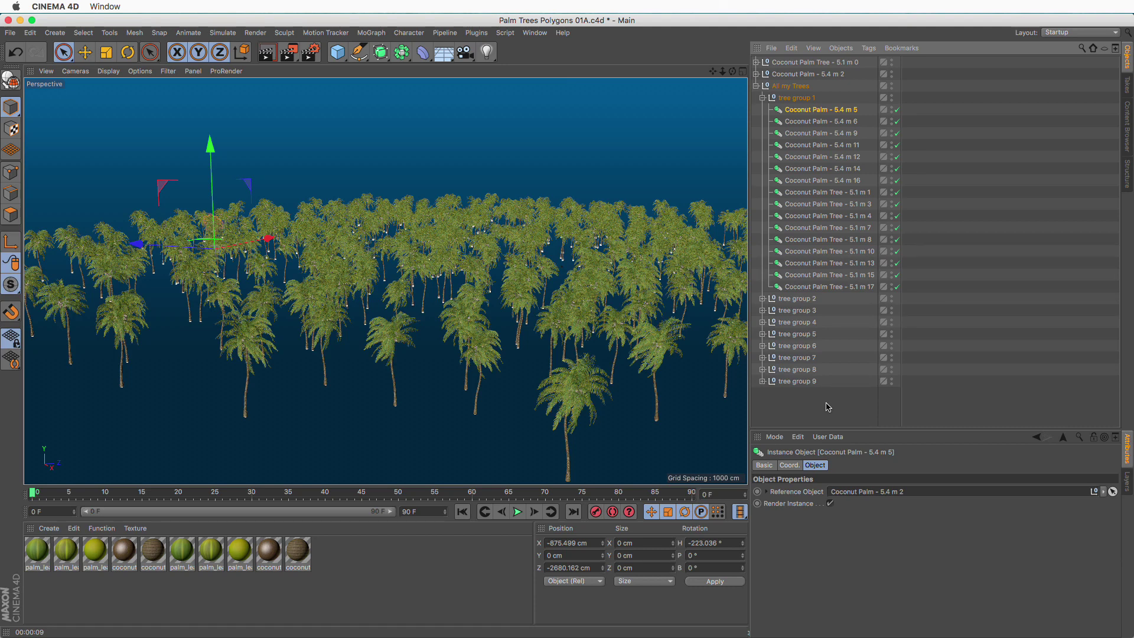
{"action": "left_click", "coordinate": [762, 98]}
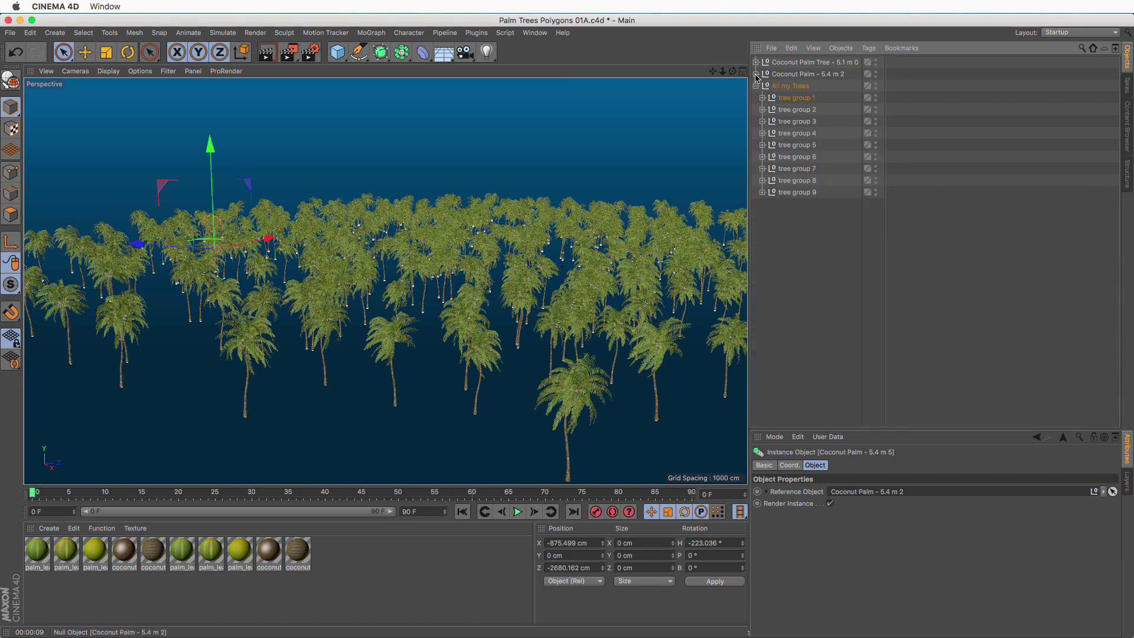
{"action": "left_click", "coordinate": [756, 74]}
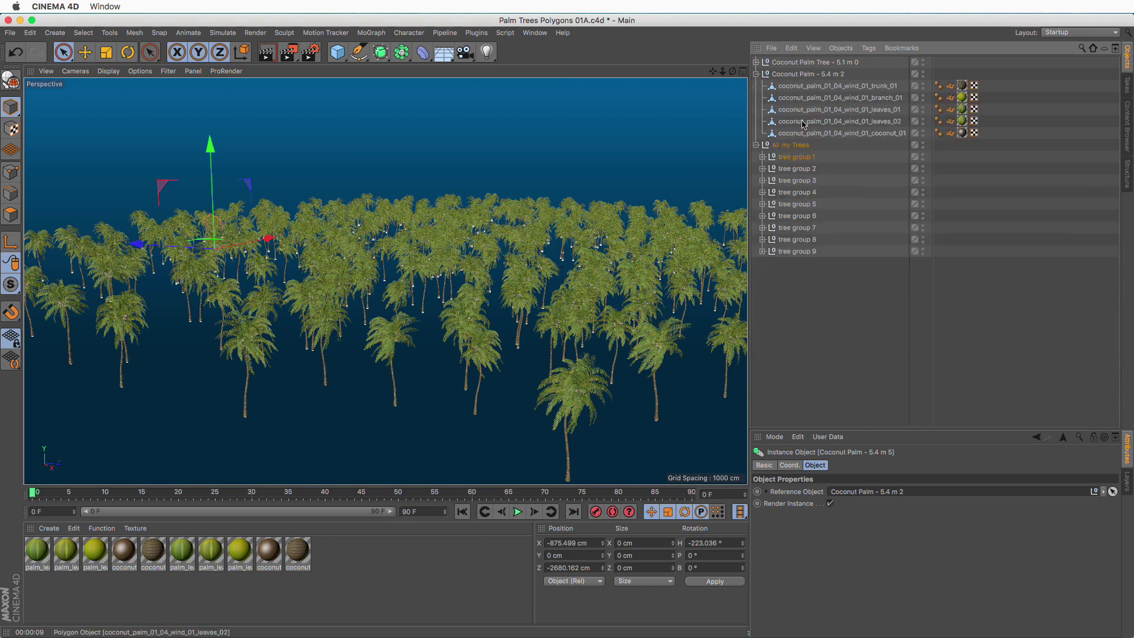
{"action": "left_click", "coordinate": [756, 62]}
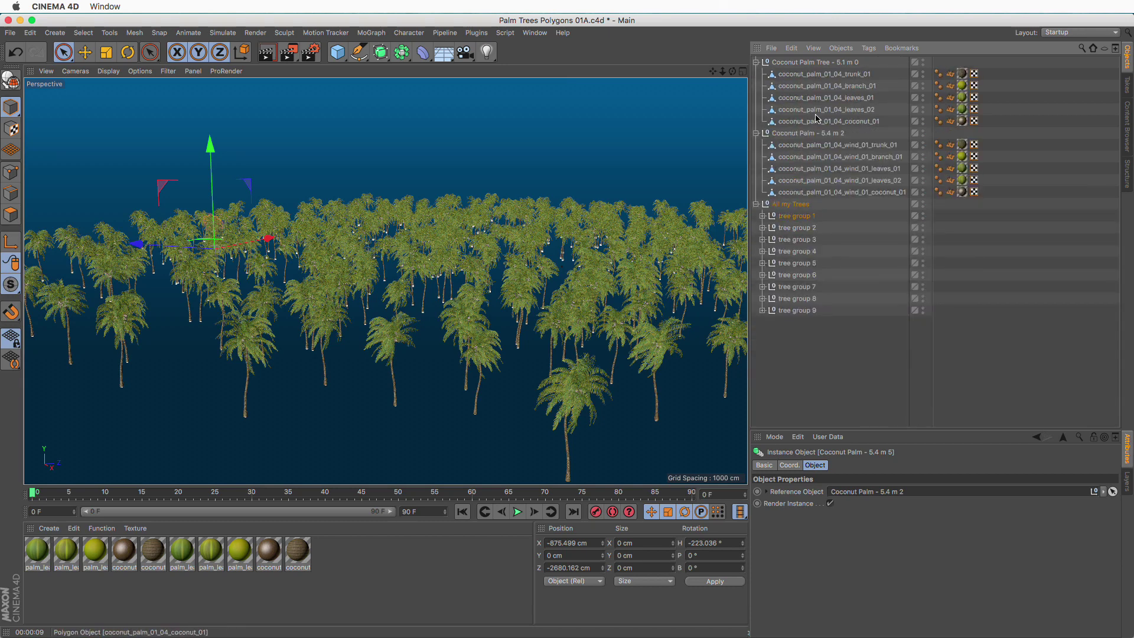